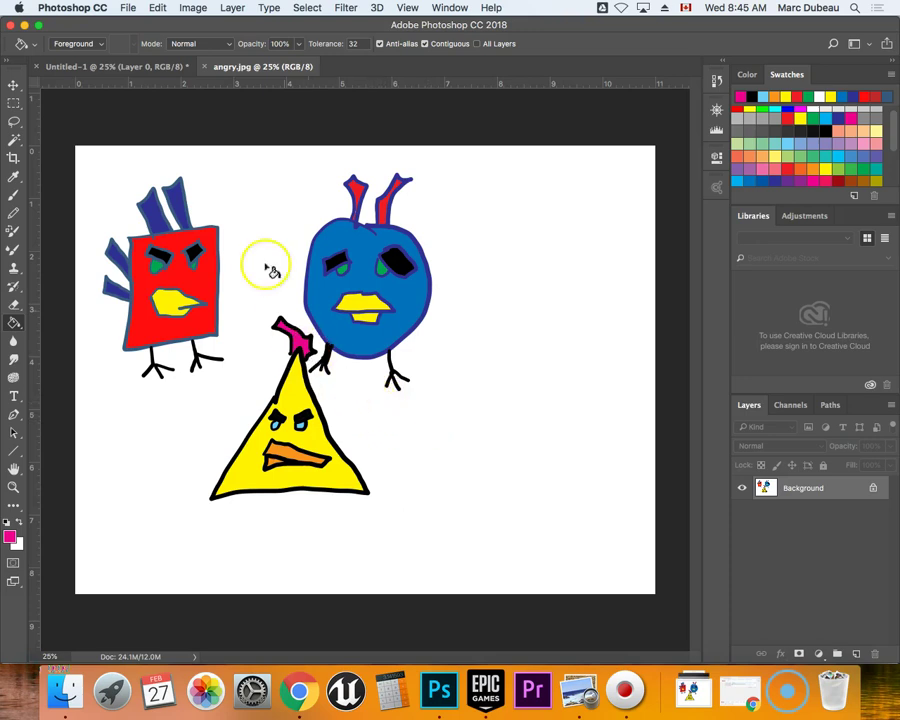
Step: Create a new blank Letter-size landscape document, 11 x 8.5 inches at 300 ppi
{"action": "left_click", "coordinate": [129, 10]}
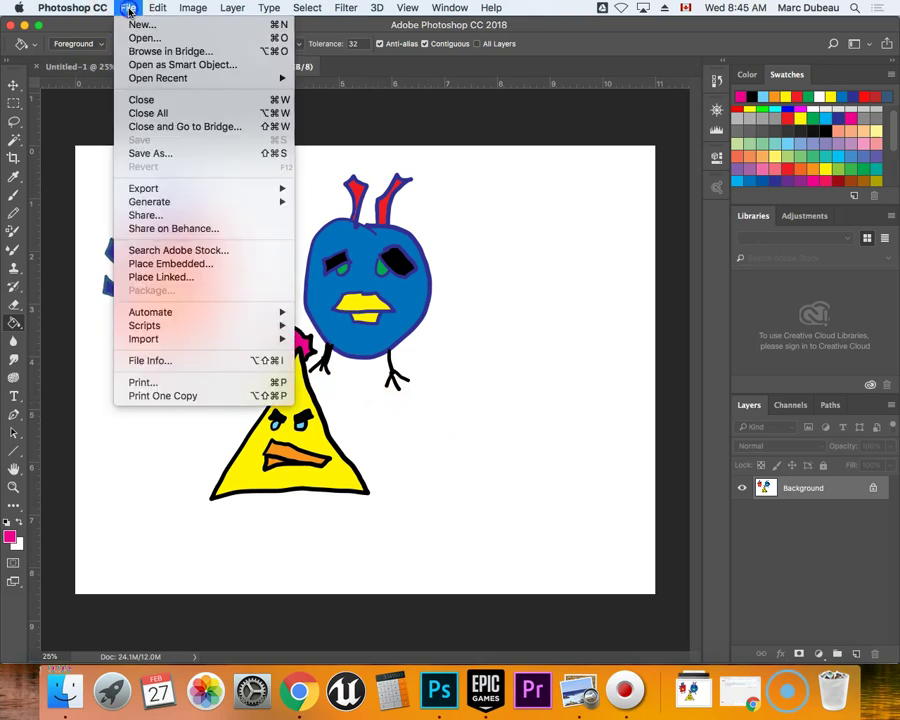
{"action": "left_click", "coordinate": [138, 23]}
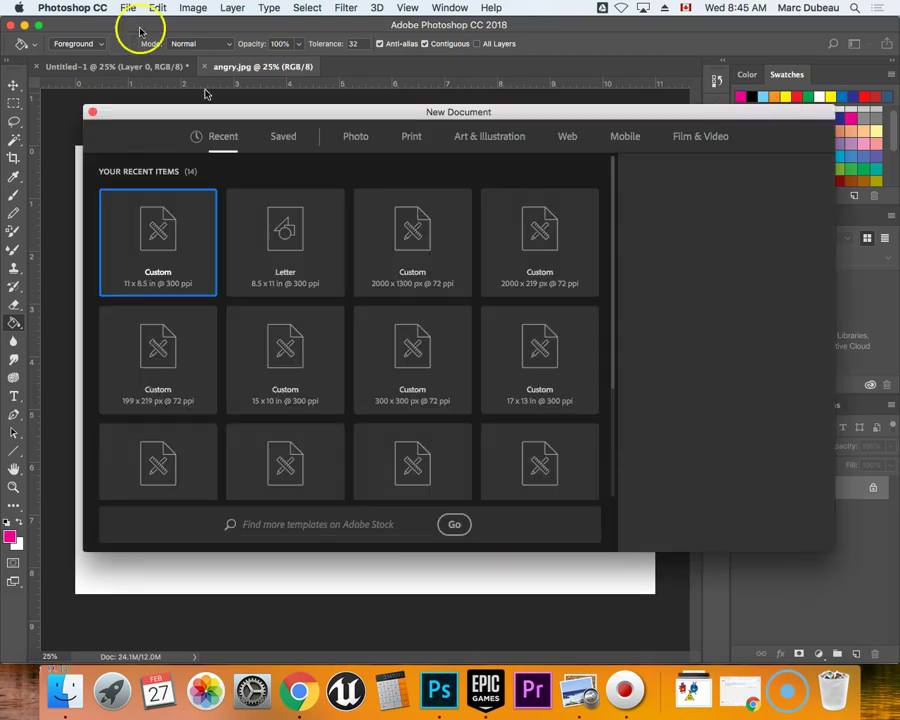
{"action": "left_click", "coordinate": [411, 136]}
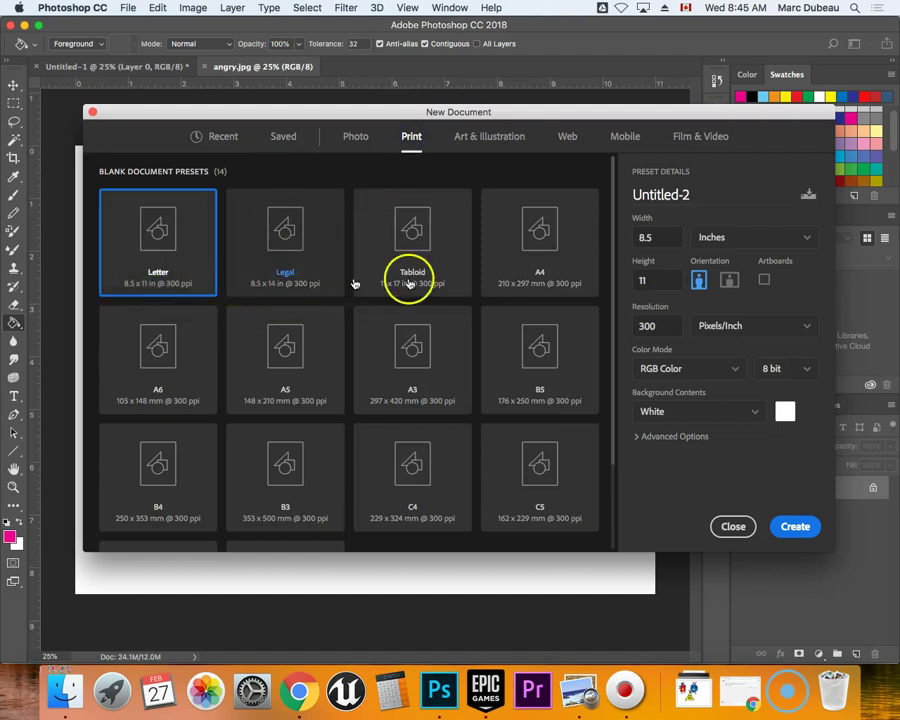
{"action": "left_click", "coordinate": [727, 285]}
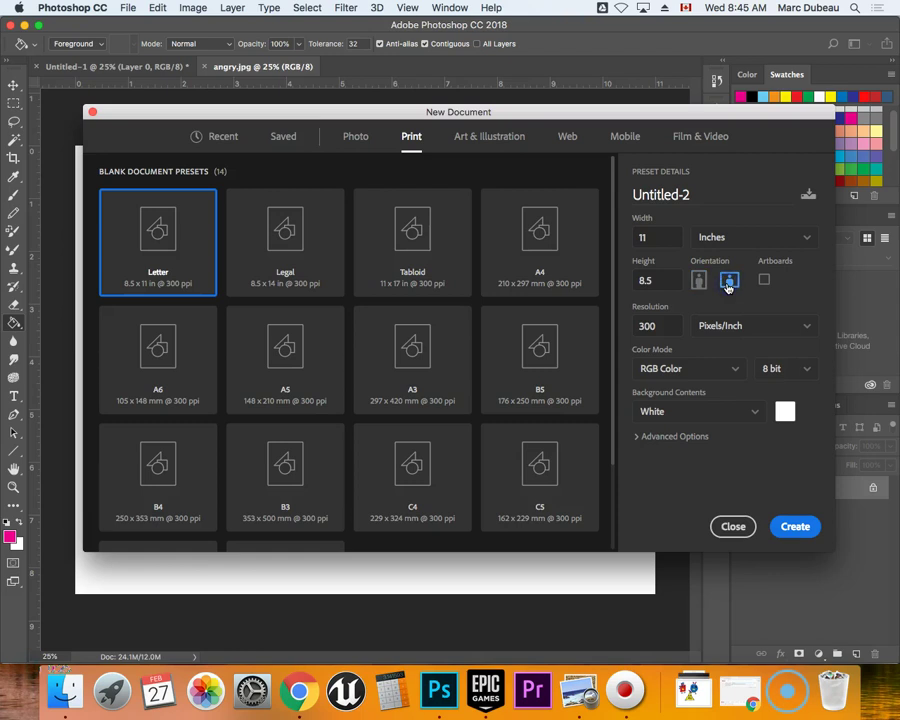
{"action": "left_click", "coordinate": [796, 526]}
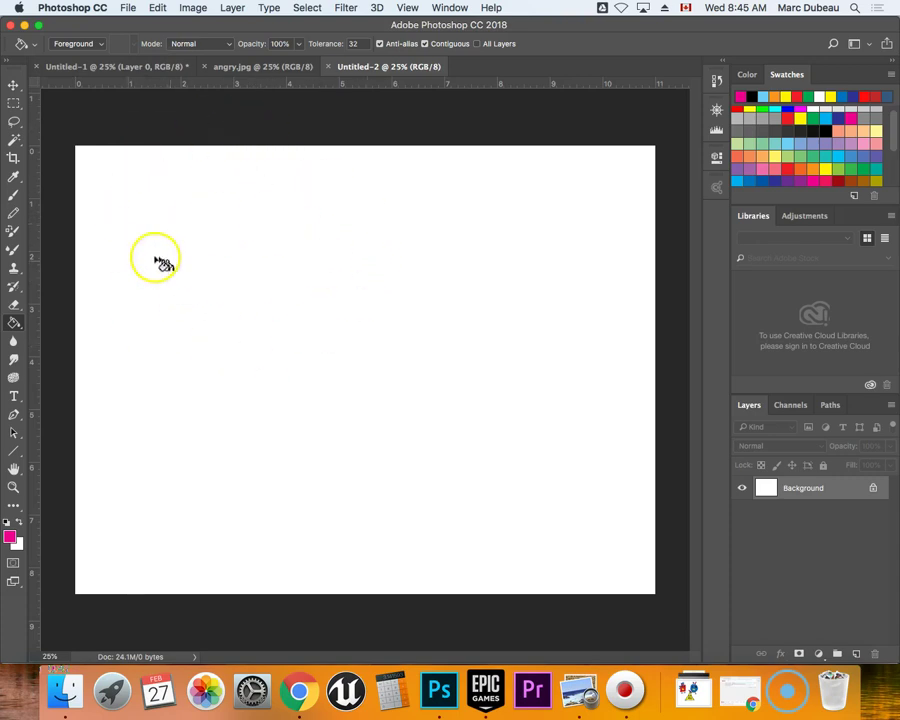
Step: With the Brush, test an orange stroke, undo it, and reset colours to default black
{"action": "left_click", "coordinate": [20, 195]}
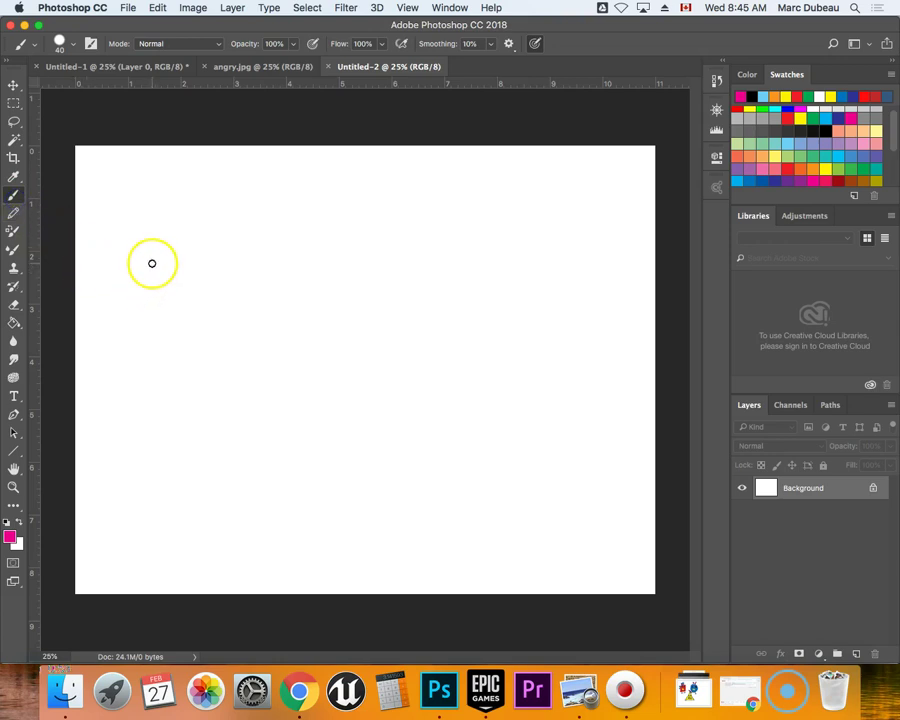
{"action": "key", "text": "d"}
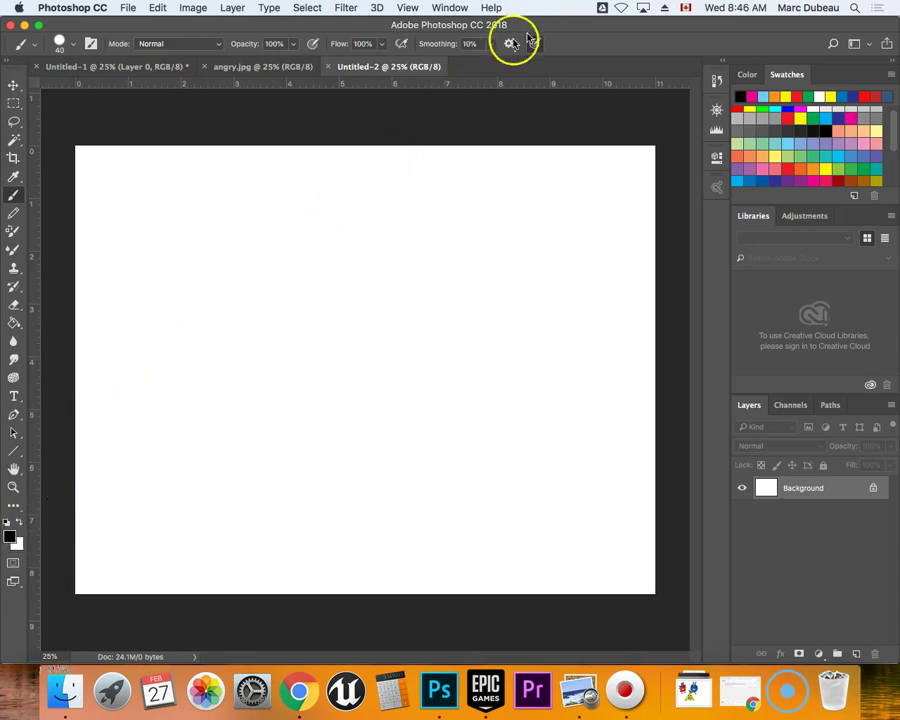
{"action": "left_click", "coordinate": [808, 158]}
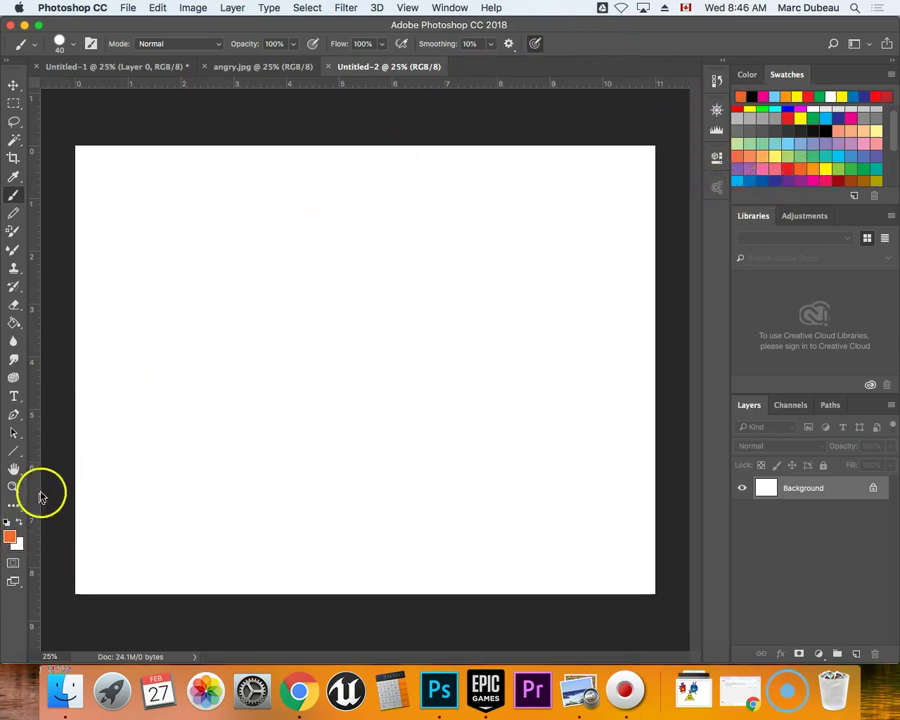
{"action": "mouse_move", "coordinate": [207, 262]}
{"action": "left_mouse_down"}
{"action": "mouse_move", "coordinate": [230, 331]}
{"action": "mouse_move", "coordinate": [227, 261]}
{"action": "left_mouse_up"}
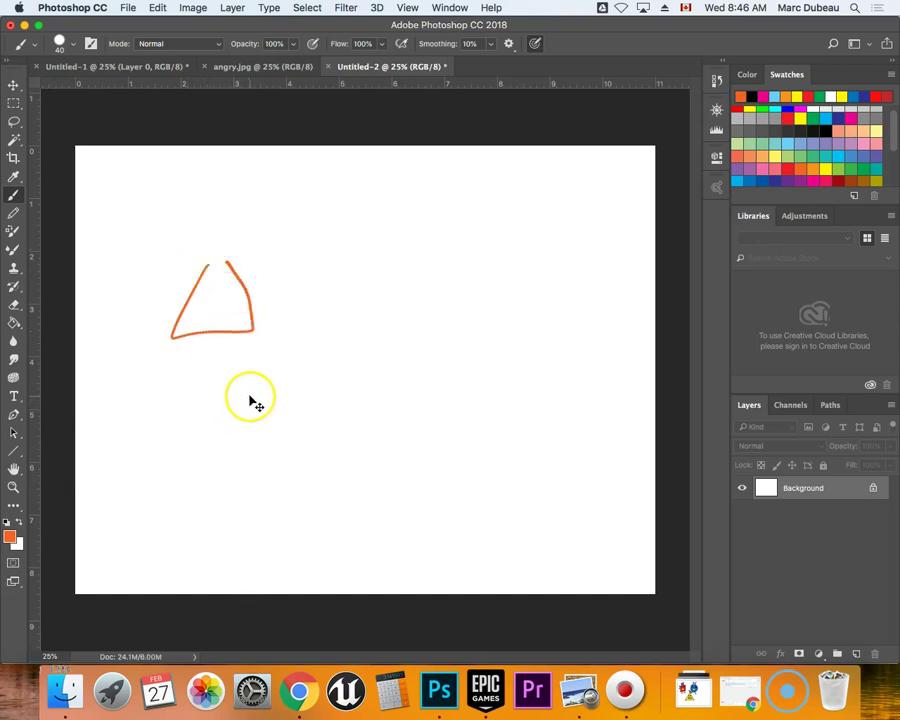
{"action": "key", "text": "super+z"}
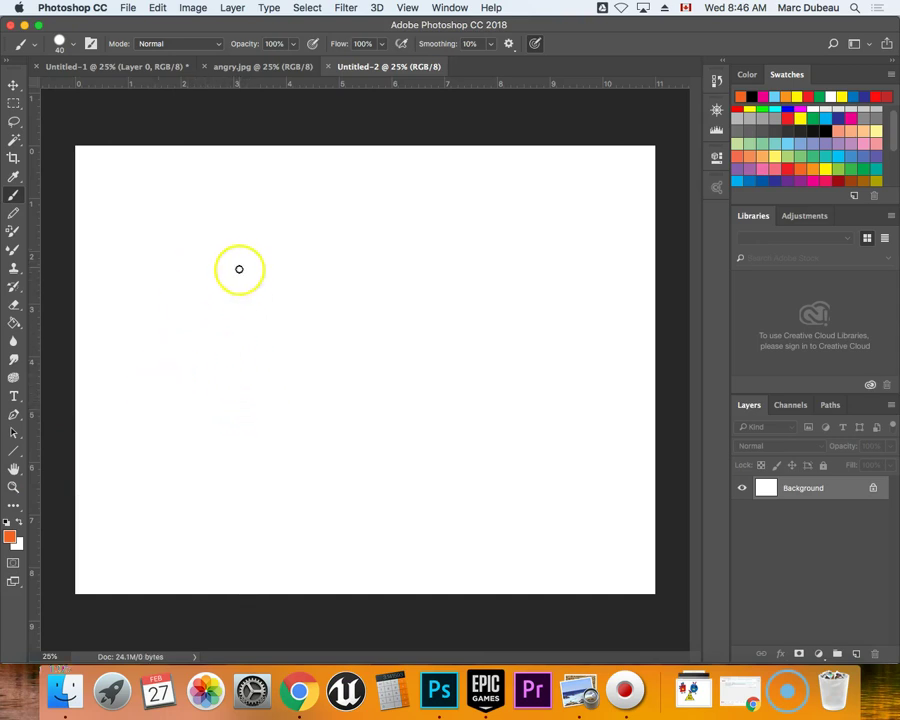
{"action": "key", "text": "d"}
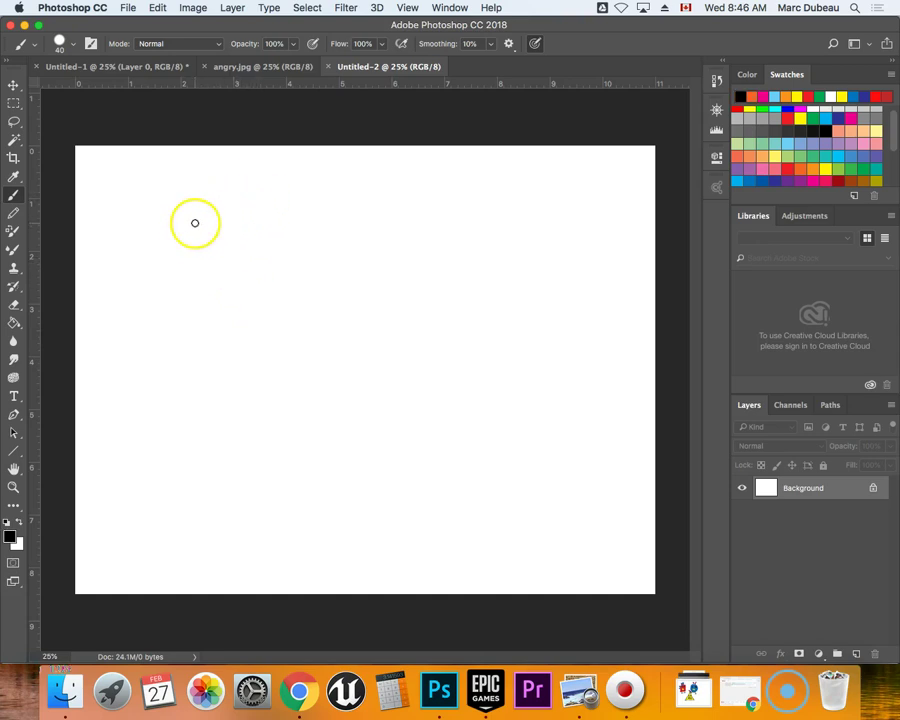
Step: Paint a rough black square outline for the body, zoom to 50%, and centre it
{"action": "left_click_drag", "start_coordinate": [200, 219], "coordinate": [187, 218]}
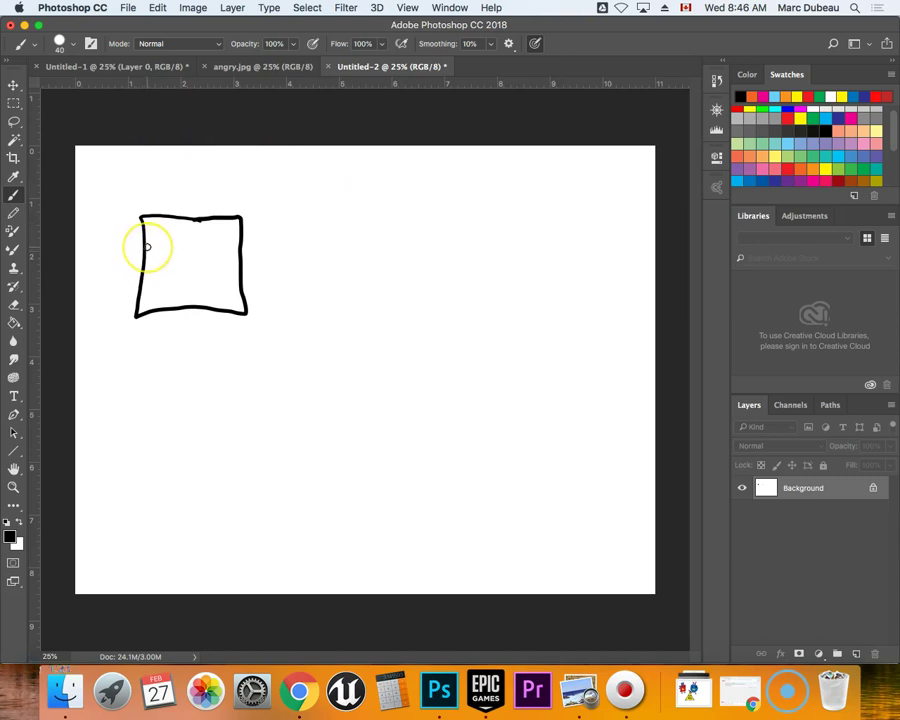
{"action": "key", "text": "super+equal"}
{"action": "key", "text": "super+equal"}
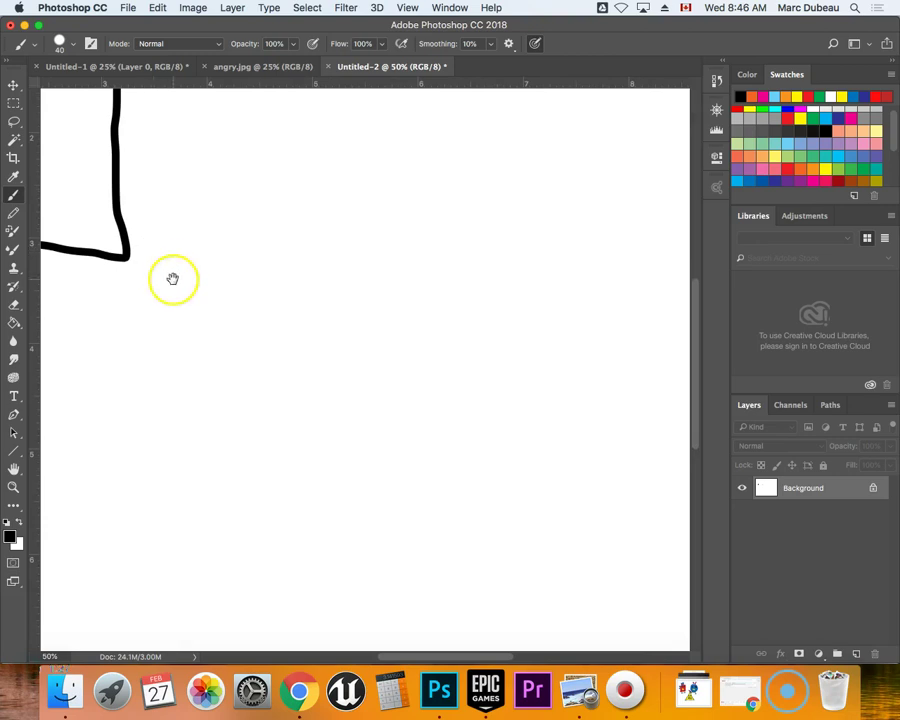
{"action": "mouse_move", "coordinate": [173, 279]}
{"action": "left_mouse_down"}
{"action": "mouse_move", "coordinate": [293, 330]}
{"action": "mouse_move", "coordinate": [422, 418]}
{"action": "left_mouse_up"}
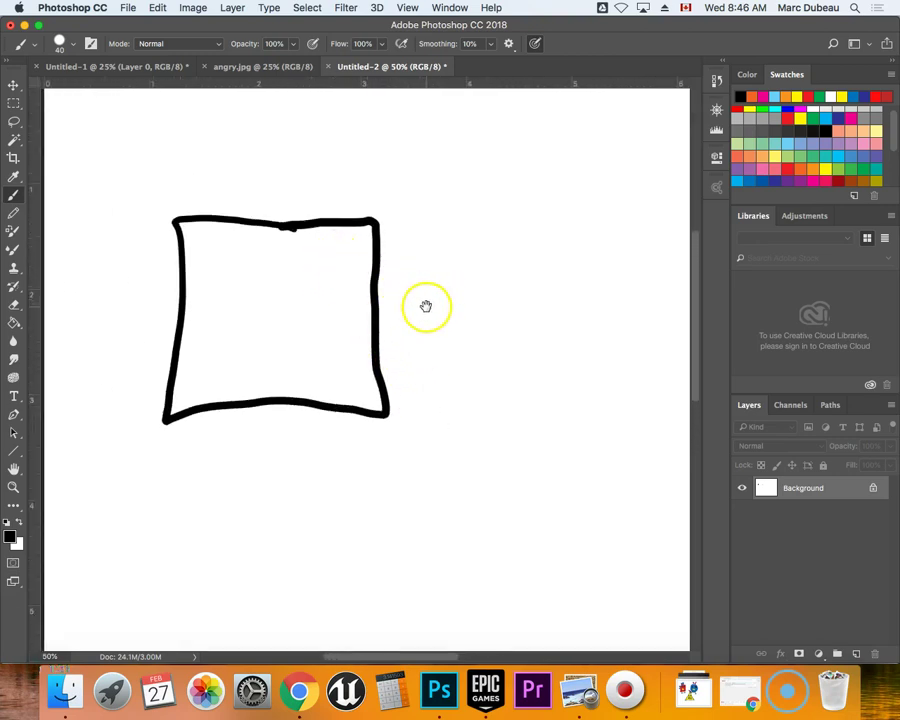
{"action": "left_click_drag", "start_coordinate": [432, 303], "coordinate": [465, 316]}
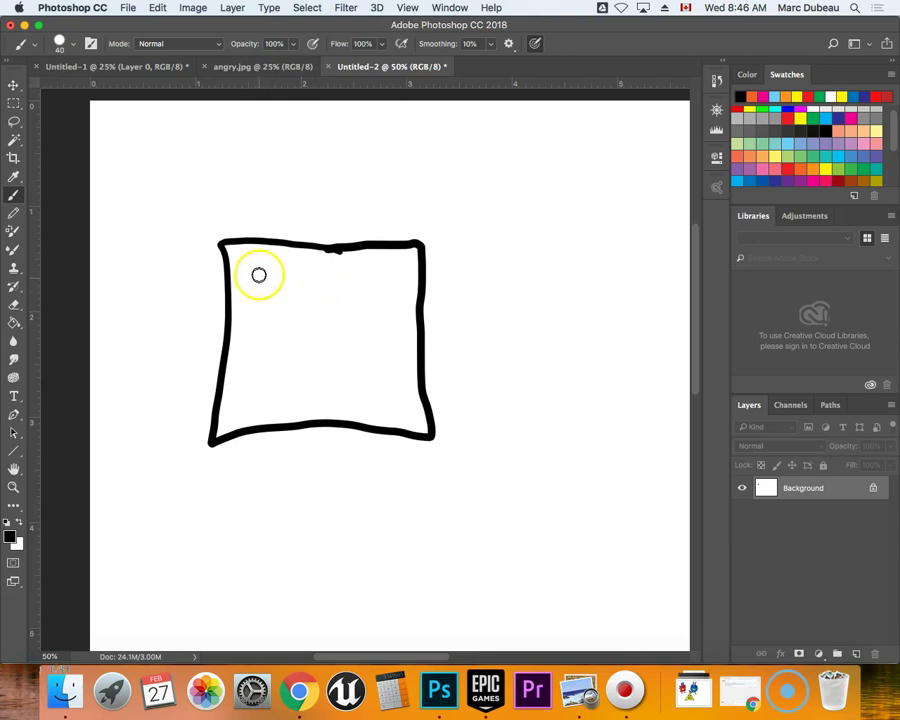
Step: Zoom to 66.7%, shrink the brush, and paint two slanted angry eyes inside the square
{"action": "key", "text": "super+equal"}
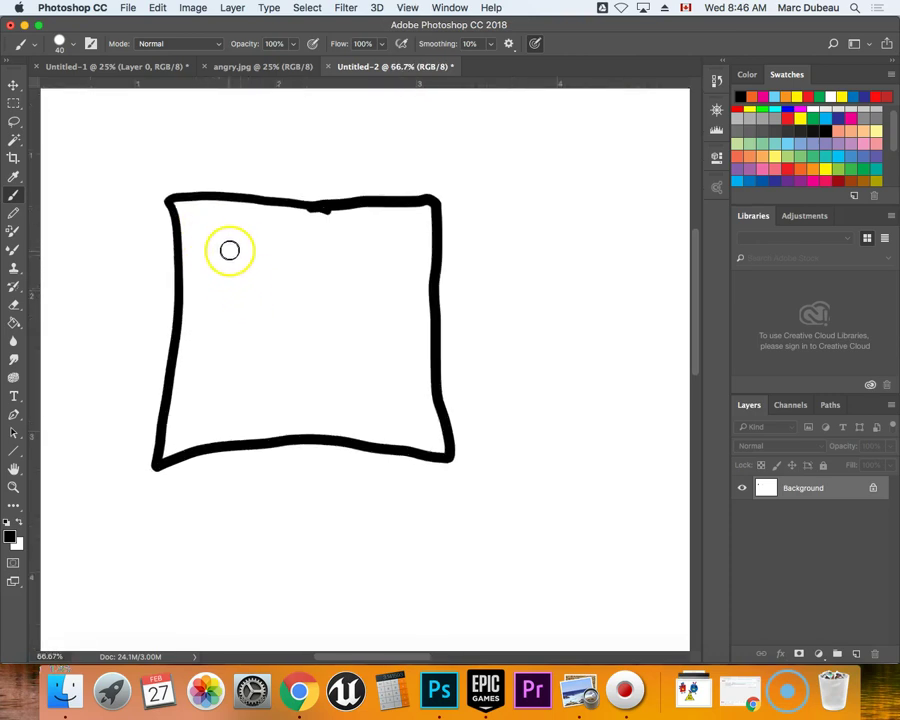
{"action": "key", "text": "bracketleft"}
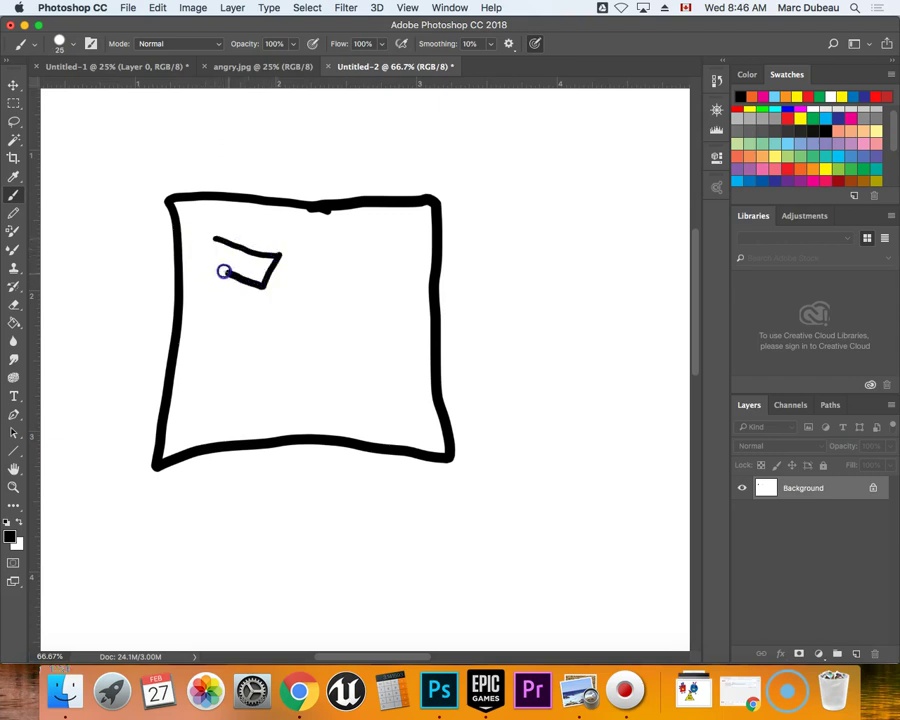
{"action": "left_click", "coordinate": [230, 279]}
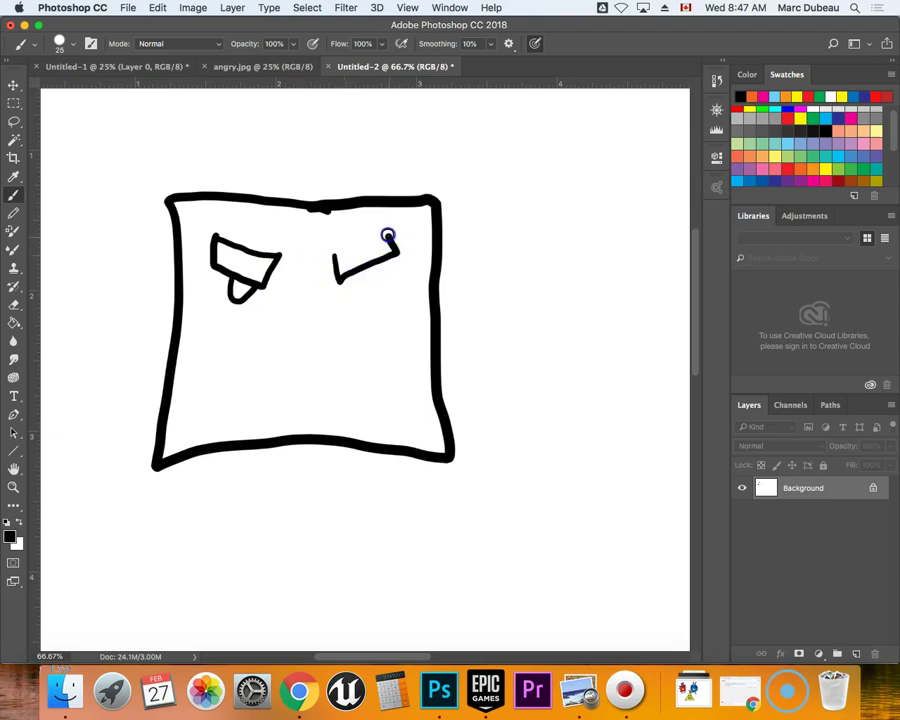
{"action": "mouse_move", "coordinate": [335, 254]}
{"action": "left_mouse_down"}
{"action": "mouse_move", "coordinate": [333, 287]}
{"action": "mouse_move", "coordinate": [341, 284]}
{"action": "mouse_move", "coordinate": [348, 299]}
{"action": "left_mouse_up"}
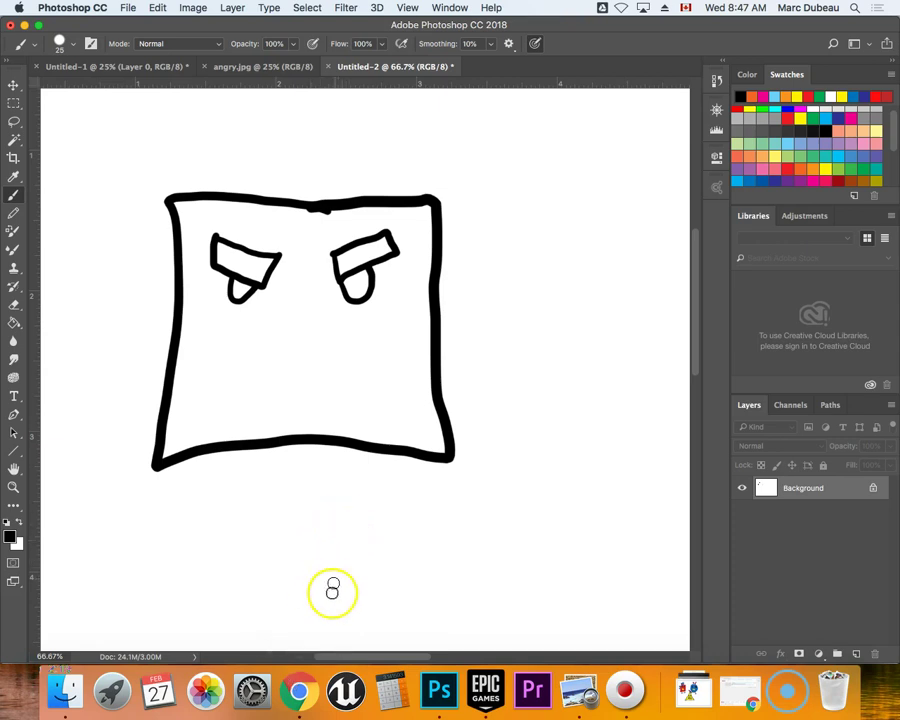
{"action": "left_click", "coordinate": [305, 688]}
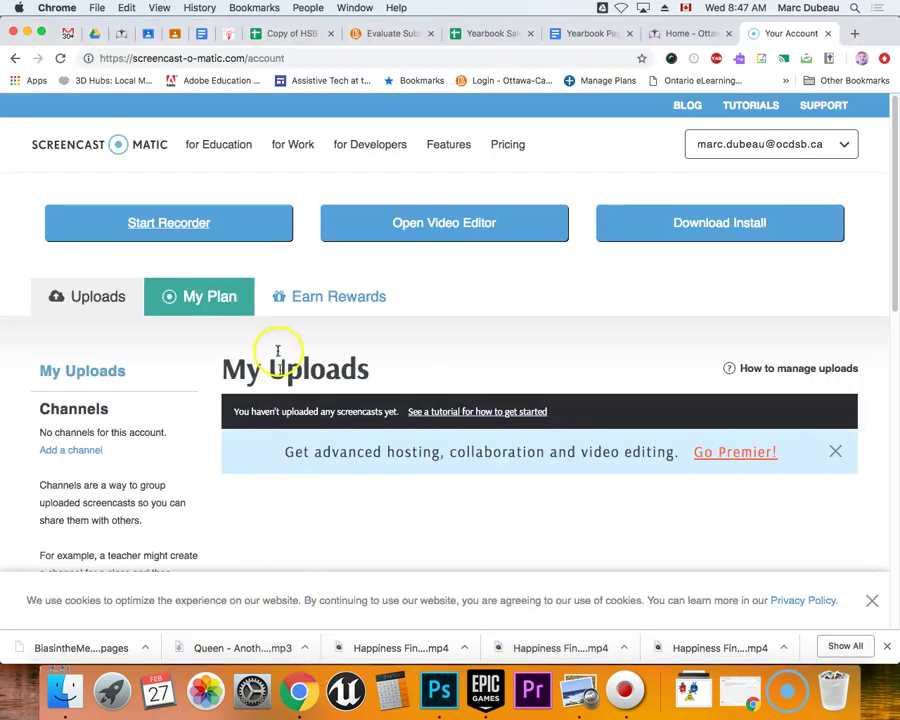
{"action": "left_click", "coordinate": [148, 34]}
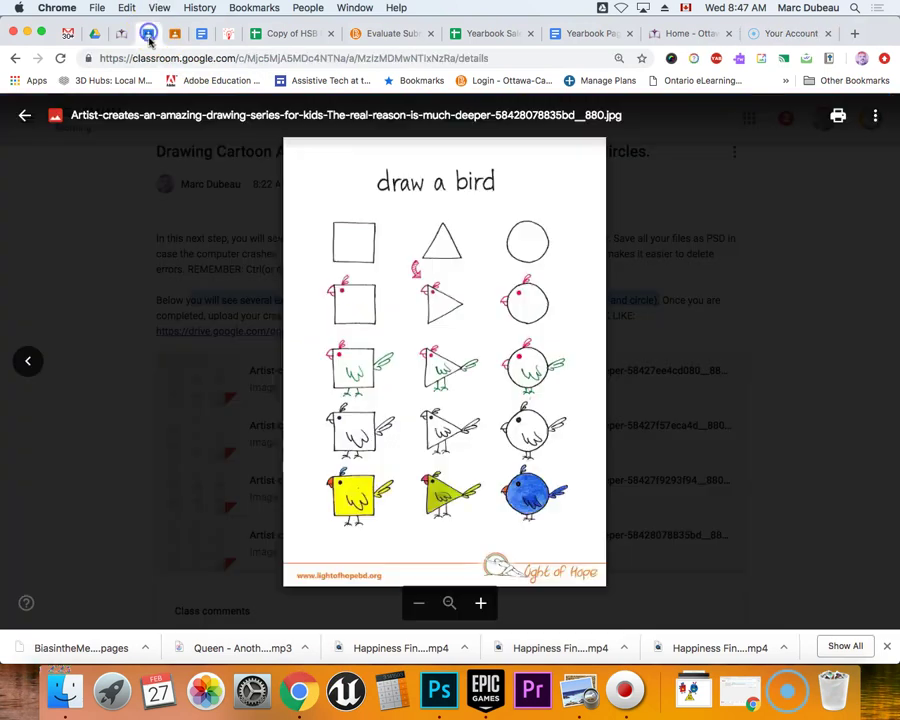
{"action": "left_click", "coordinate": [28, 360]}
{"action": "left_click", "coordinate": [30, 360]}
{"action": "left_click", "coordinate": [30, 360]}
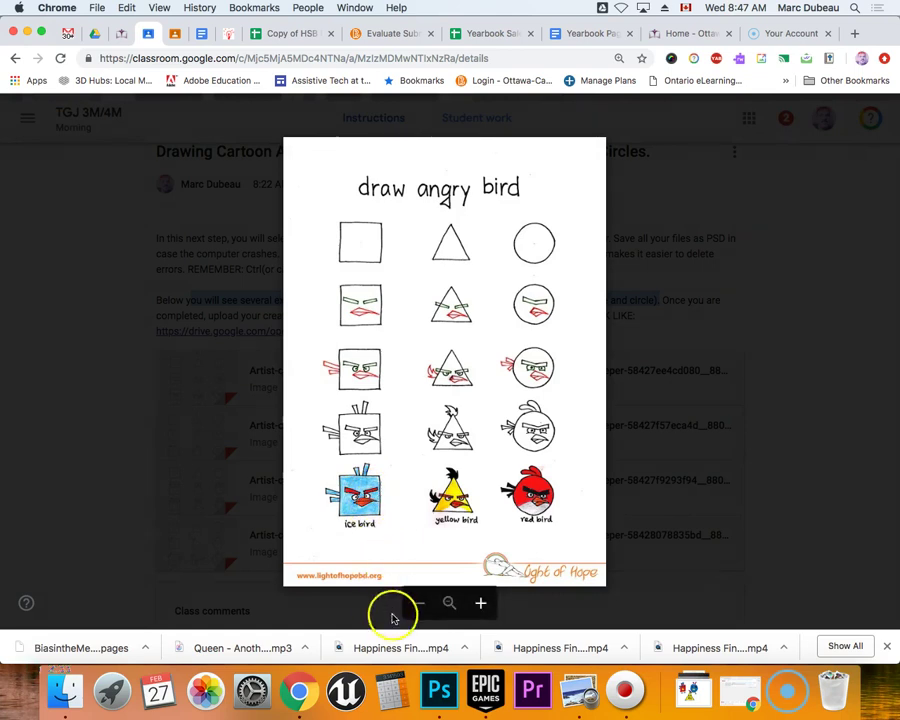
{"action": "left_click", "coordinate": [436, 668]}
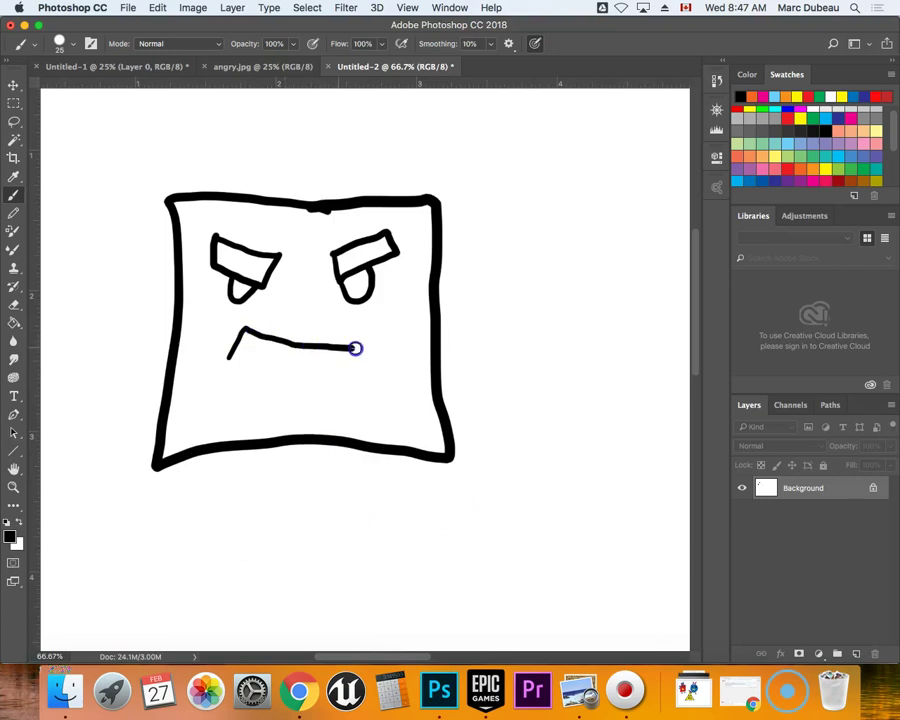
Step: Draw a pointed beak, two spikes atop the head, and a fin off the left side
{"action": "mouse_move", "coordinate": [324, 365]}
{"action": "left_mouse_down"}
{"action": "mouse_move", "coordinate": [372, 364]}
{"action": "mouse_move", "coordinate": [378, 354]}
{"action": "mouse_move", "coordinate": [339, 380]}
{"action": "left_mouse_up"}
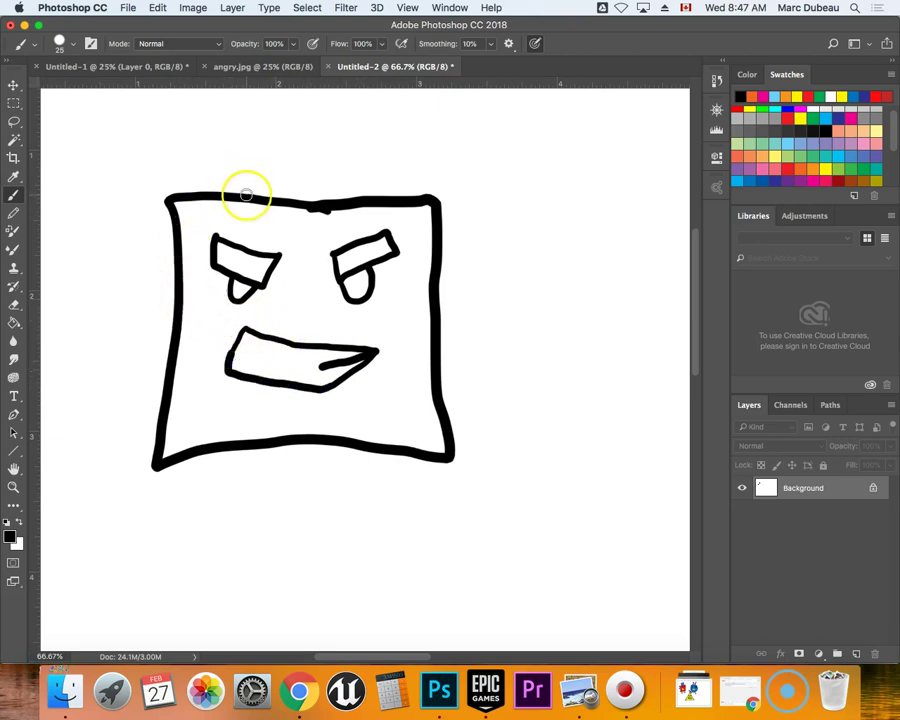
{"action": "mouse_move", "coordinate": [246, 193]}
{"action": "left_mouse_down"}
{"action": "mouse_move", "coordinate": [198, 133]}
{"action": "mouse_move", "coordinate": [237, 121]}
{"action": "mouse_move", "coordinate": [257, 185]}
{"action": "left_mouse_up"}
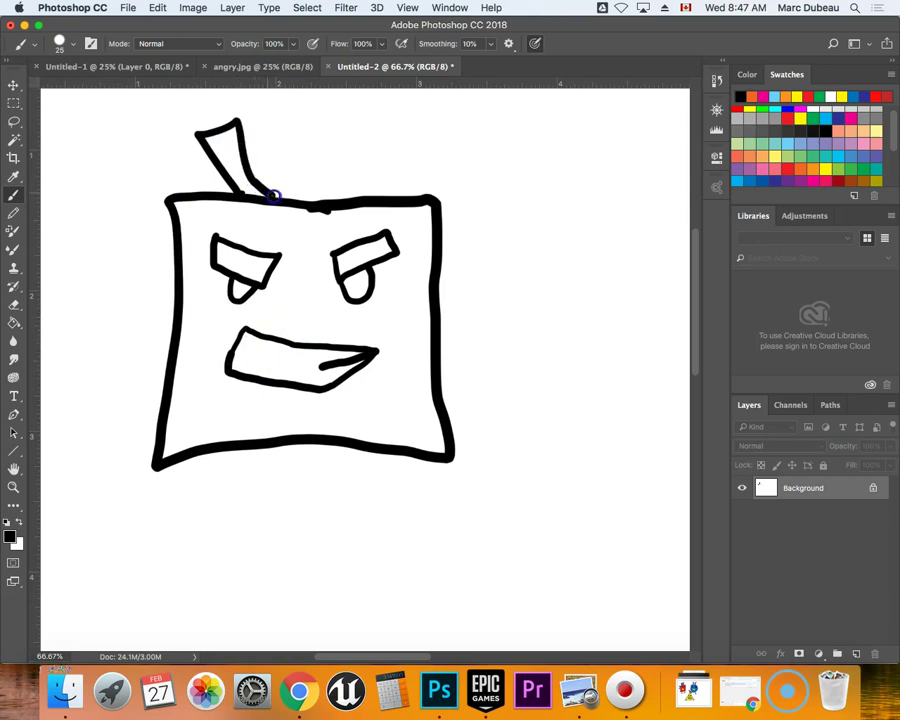
{"action": "mouse_move", "coordinate": [329, 203]}
{"action": "left_mouse_down"}
{"action": "mouse_move", "coordinate": [282, 141]}
{"action": "mouse_move", "coordinate": [321, 122]}
{"action": "mouse_move", "coordinate": [336, 170]}
{"action": "left_mouse_up"}
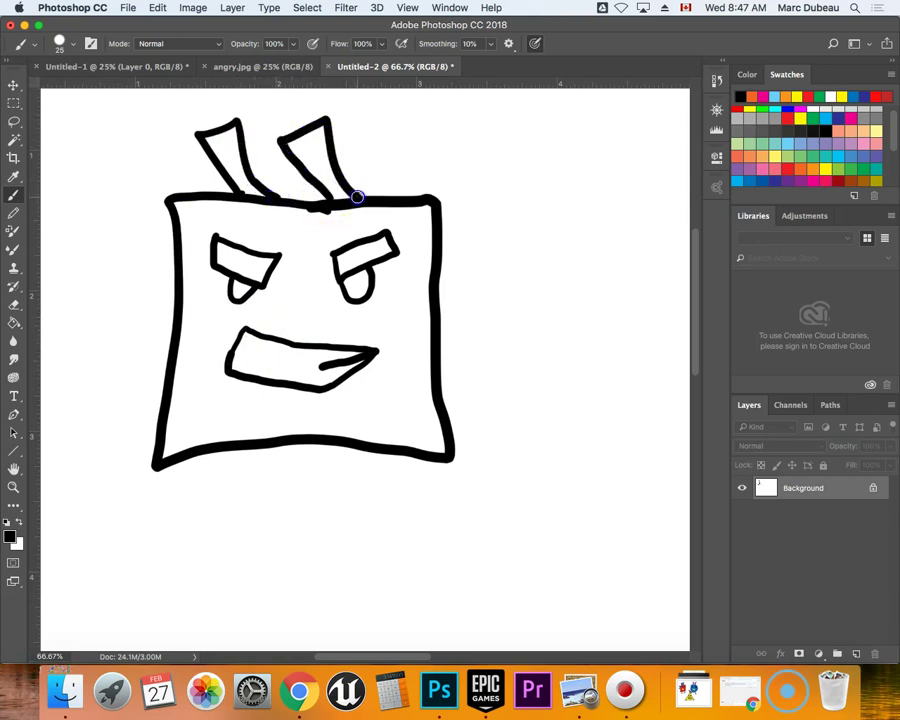
{"action": "left_click_drag", "start_coordinate": [175, 260], "coordinate": [119, 237]}
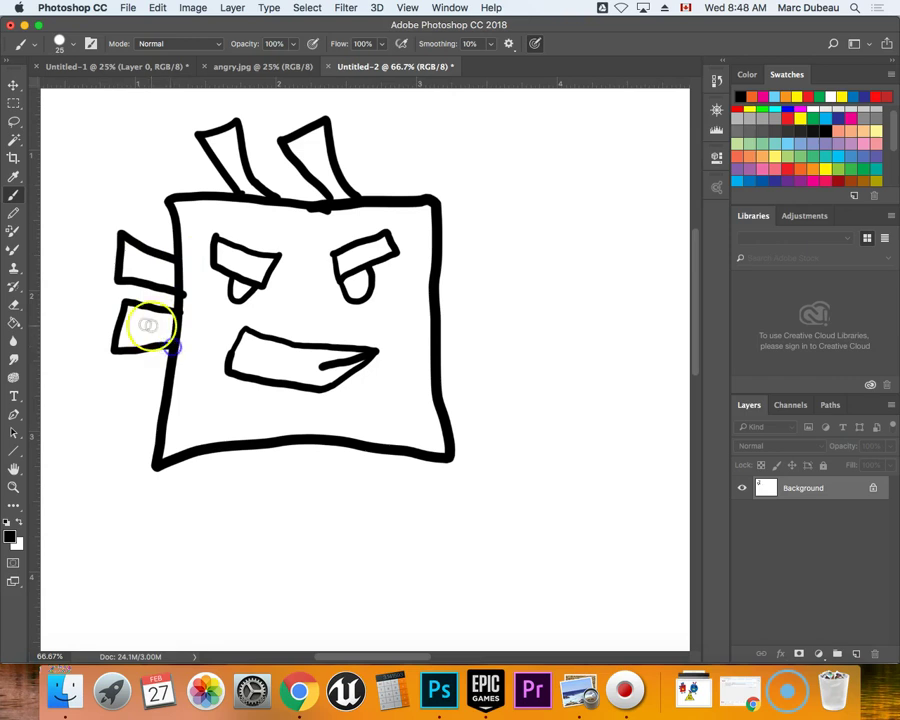
Step: Shrink the brush and touch up where the fin meets the body
{"action": "key", "text": "e"}
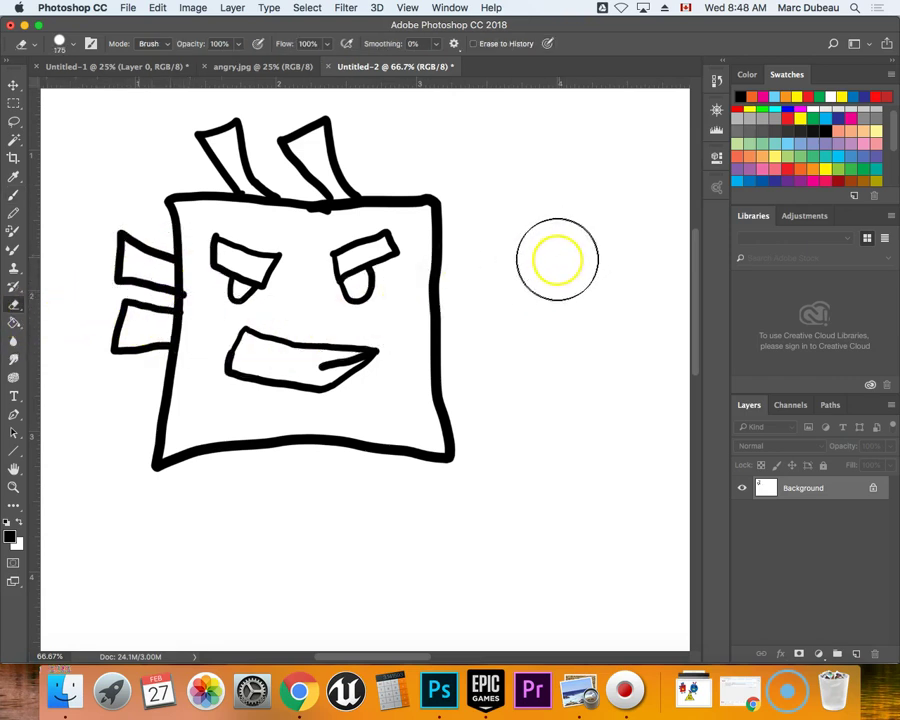
{"action": "key", "text": "b"}
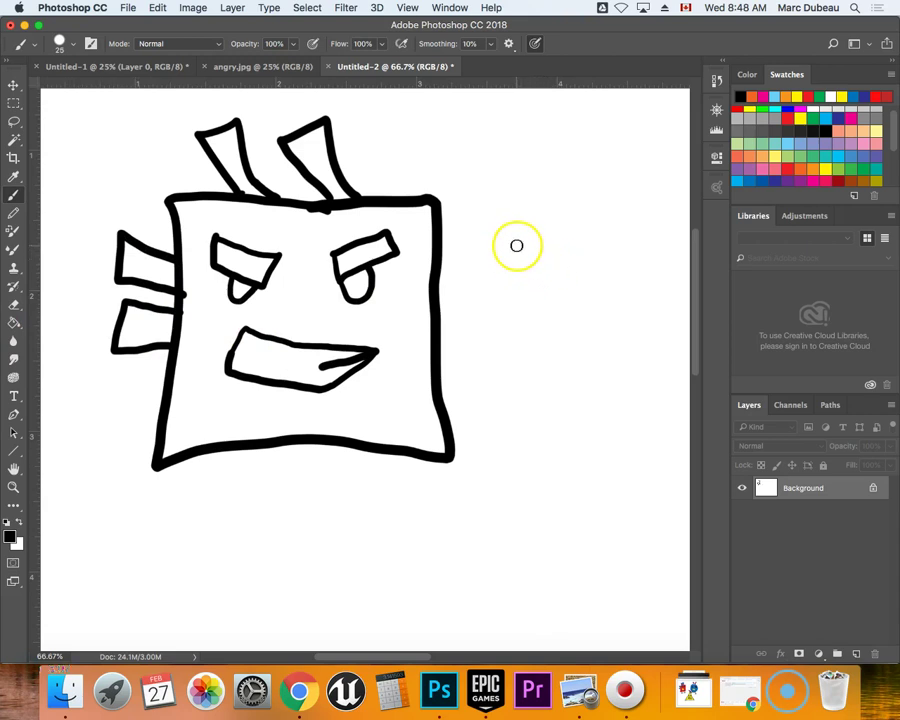
{"action": "key", "text": "e"}
{"action": "key", "text": "b"}
{"action": "key", "text": "bracketleft"}
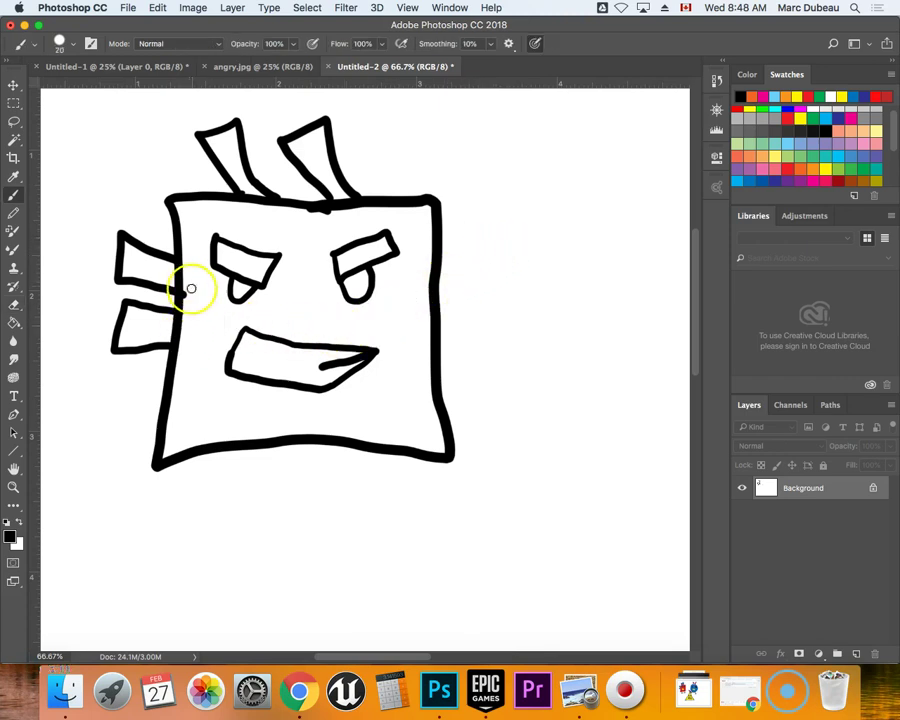
{"action": "left_click_drag", "start_coordinate": [191, 288], "coordinate": [188, 288]}
Step: Adjust the eraser's size and hardness settings, then return to the Brush
{"action": "key", "text": "e"}
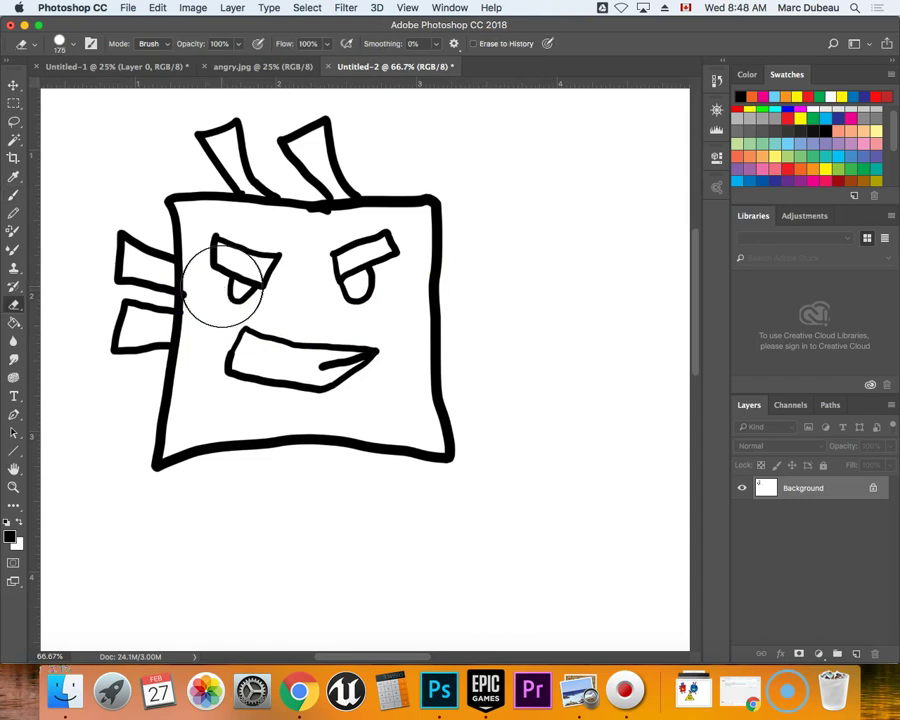
{"action": "left_click", "coordinate": [57, 42]}
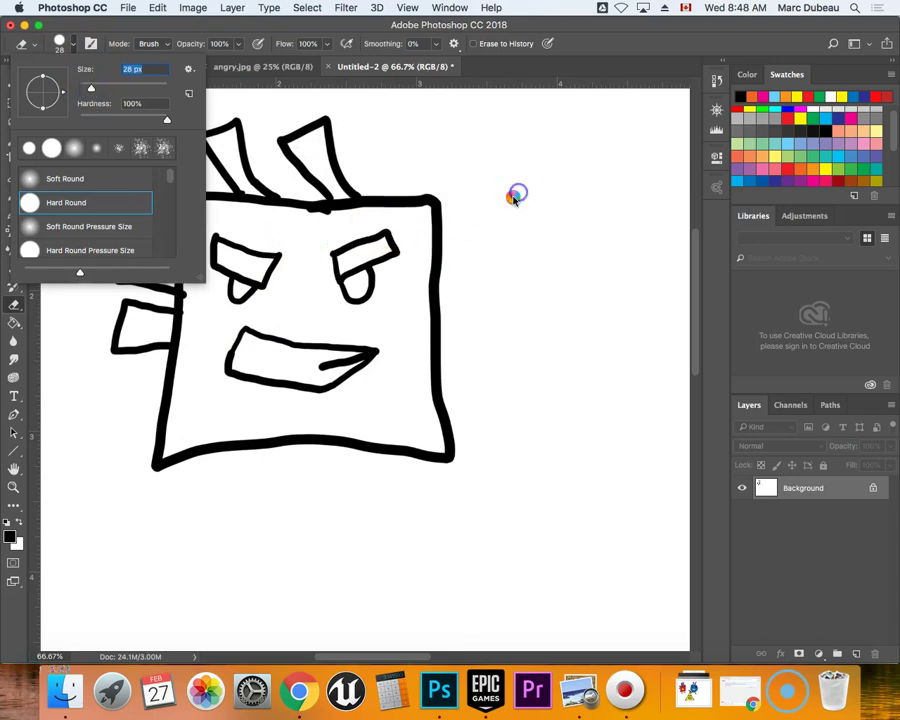
{"action": "left_click", "coordinate": [241, 150]}
{"action": "key", "text": "b"}
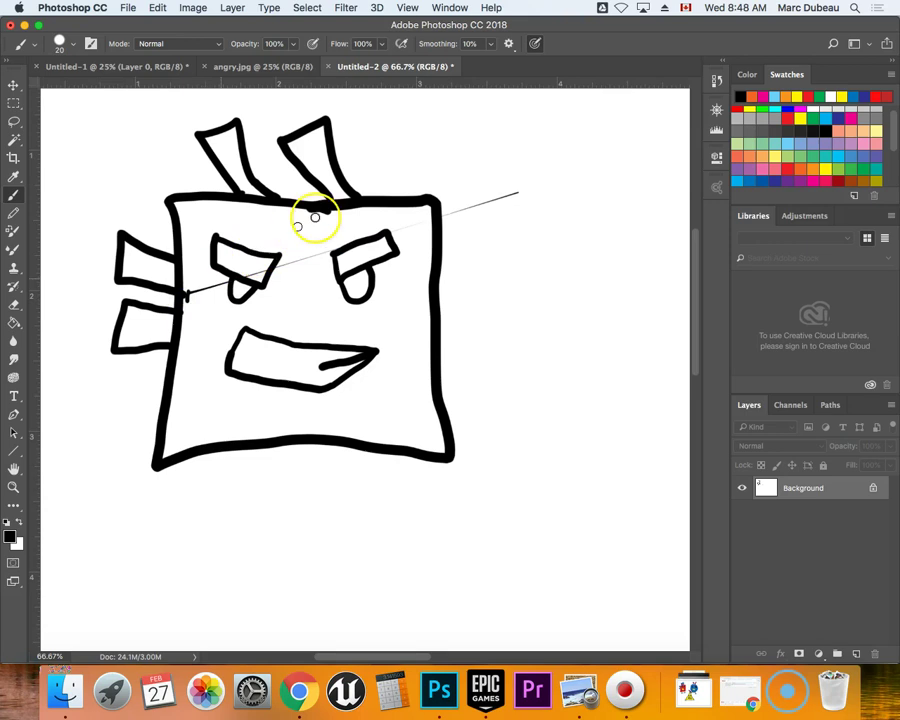
{"action": "left_click", "coordinate": [487, 218]}
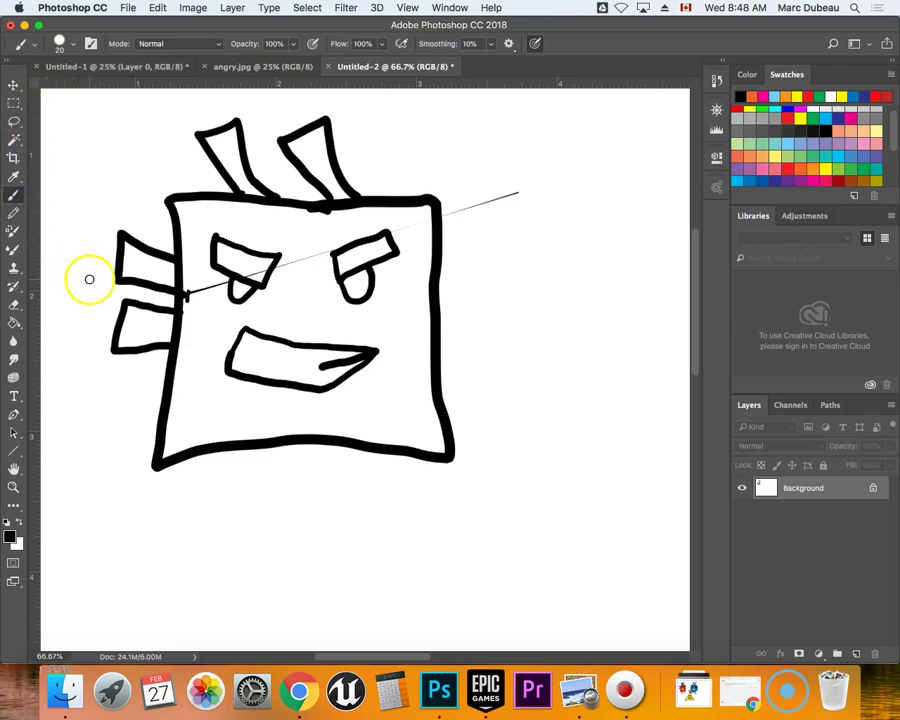
Step: Undo the lower left fin and erase the stray outline beside it
{"action": "key", "text": "super+z"}
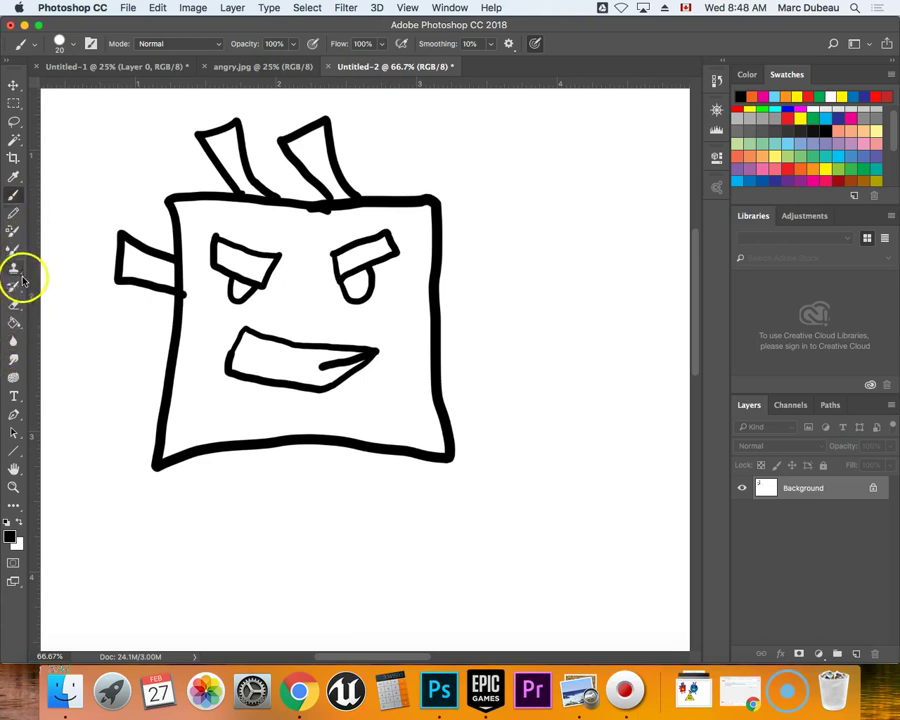
{"action": "left_click", "coordinate": [14, 304]}
{"action": "left_click_drag", "start_coordinate": [190, 261], "coordinate": [190, 291]}
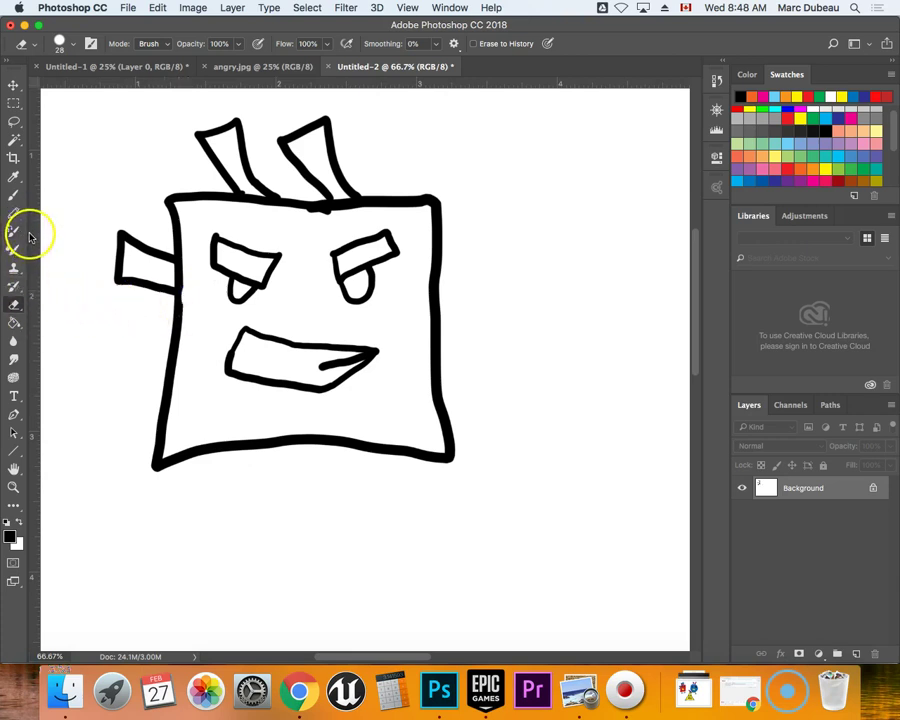
{"action": "left_click", "coordinate": [14, 195]}
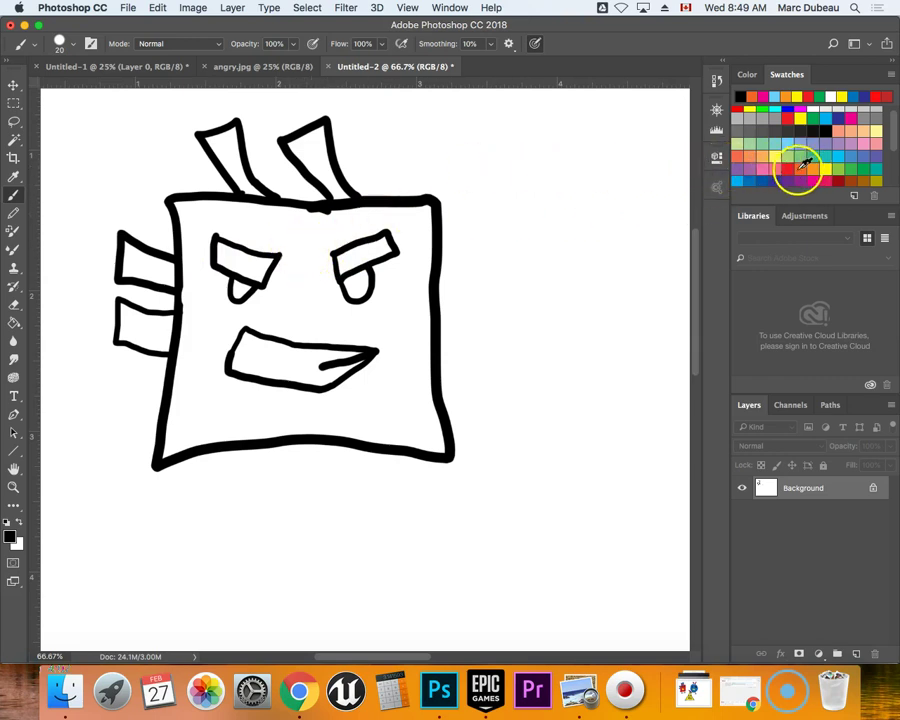
Step: Set red as the foreground colour and choose the Paint Bucket tool
{"action": "left_click", "coordinate": [792, 169]}
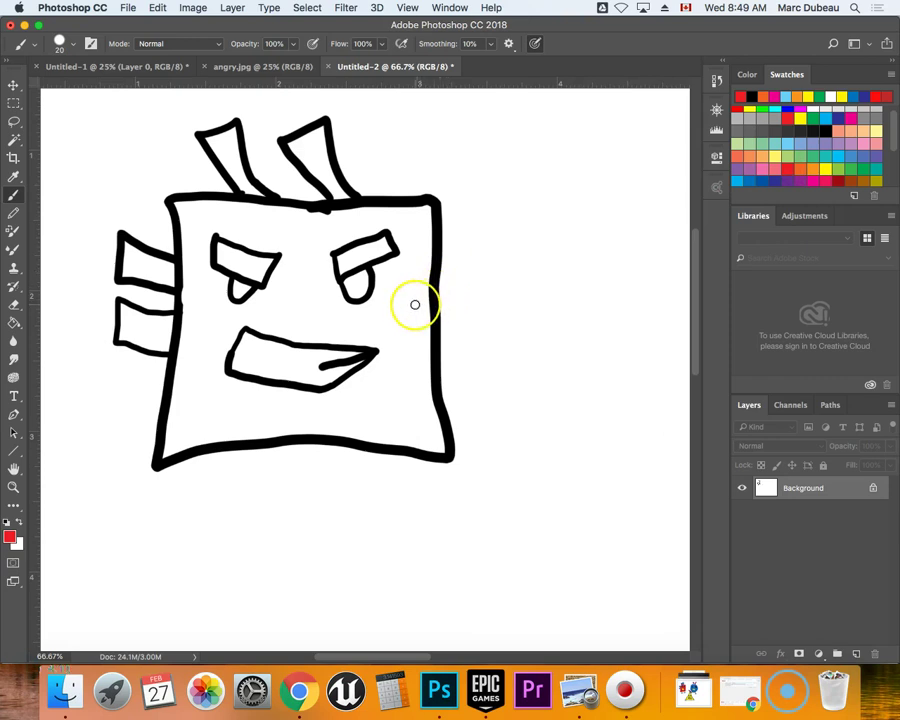
{"action": "left_click", "coordinate": [13, 322]}
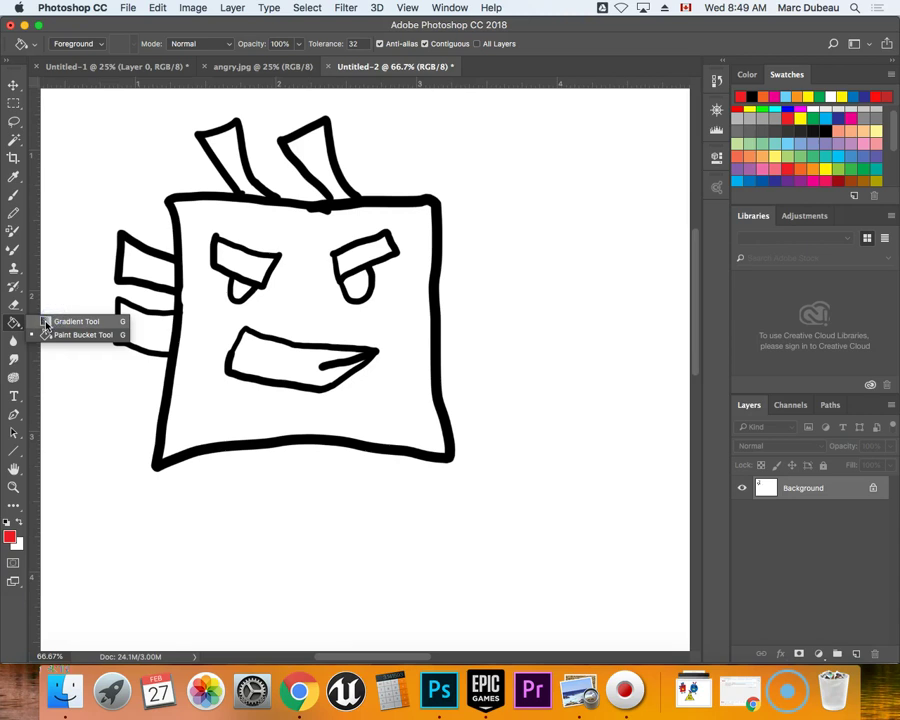
{"action": "left_click", "coordinate": [64, 323]}
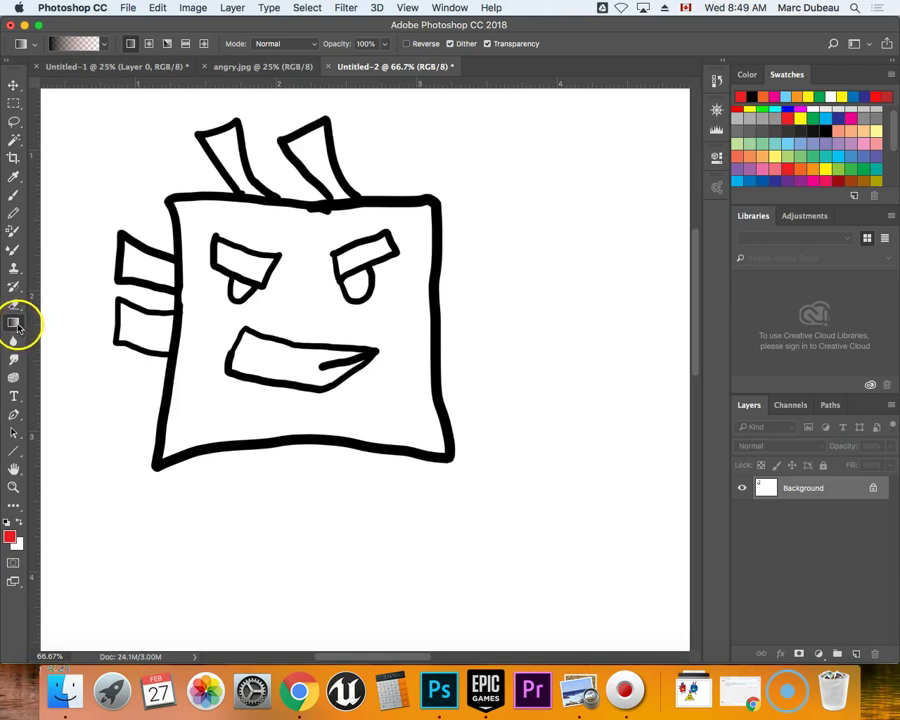
{"action": "left_click", "coordinate": [17, 327]}
{"action": "left_click", "coordinate": [58, 333]}
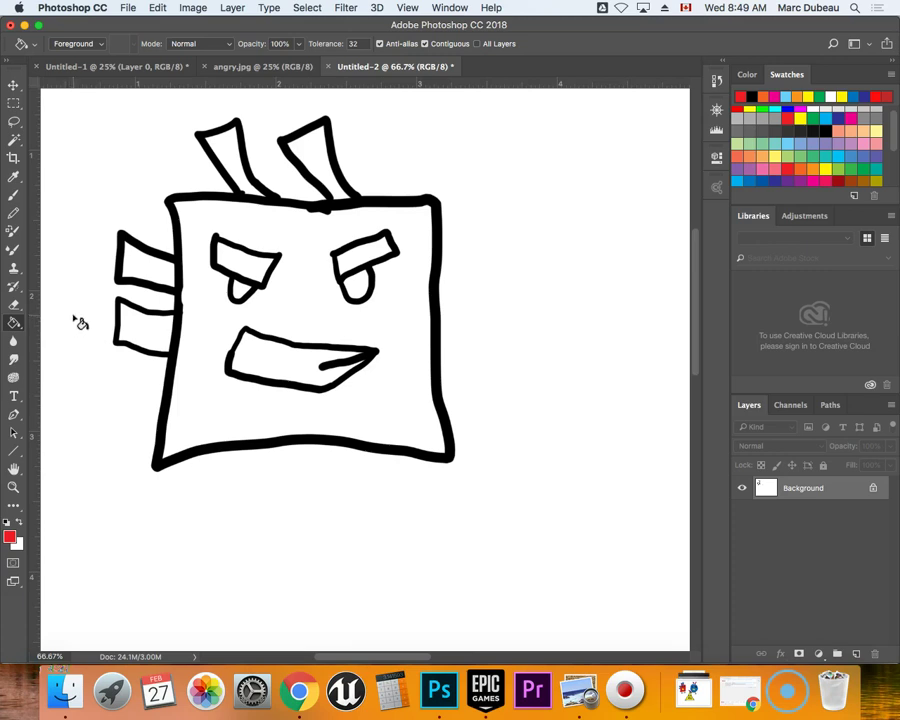
Step: Fill the body red, the beak yellow, and both spikes and fins teal
{"action": "left_click", "coordinate": [293, 305]}
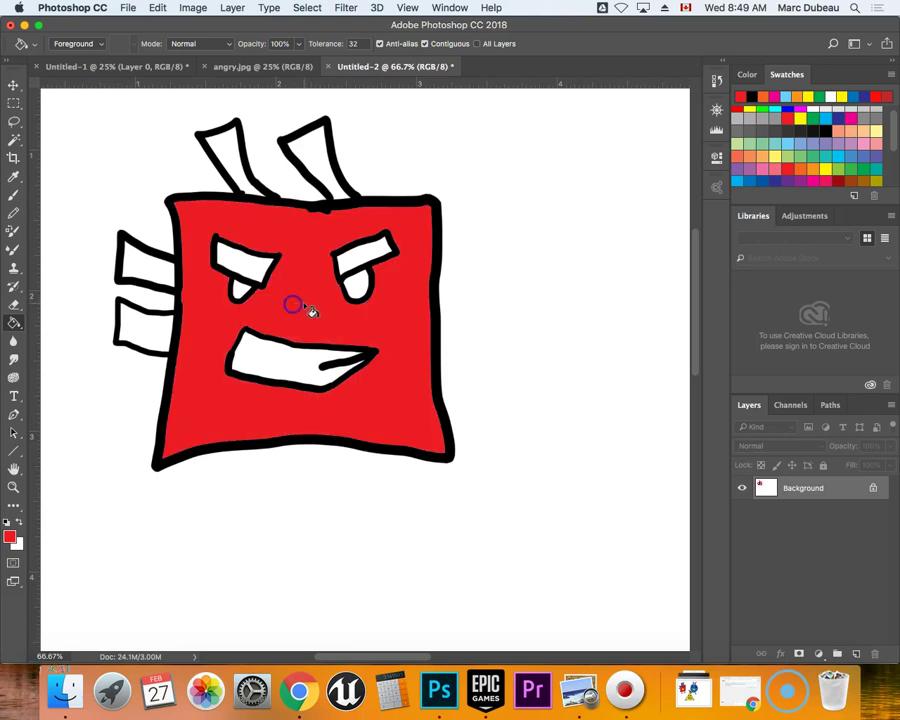
{"action": "left_click", "coordinate": [828, 169]}
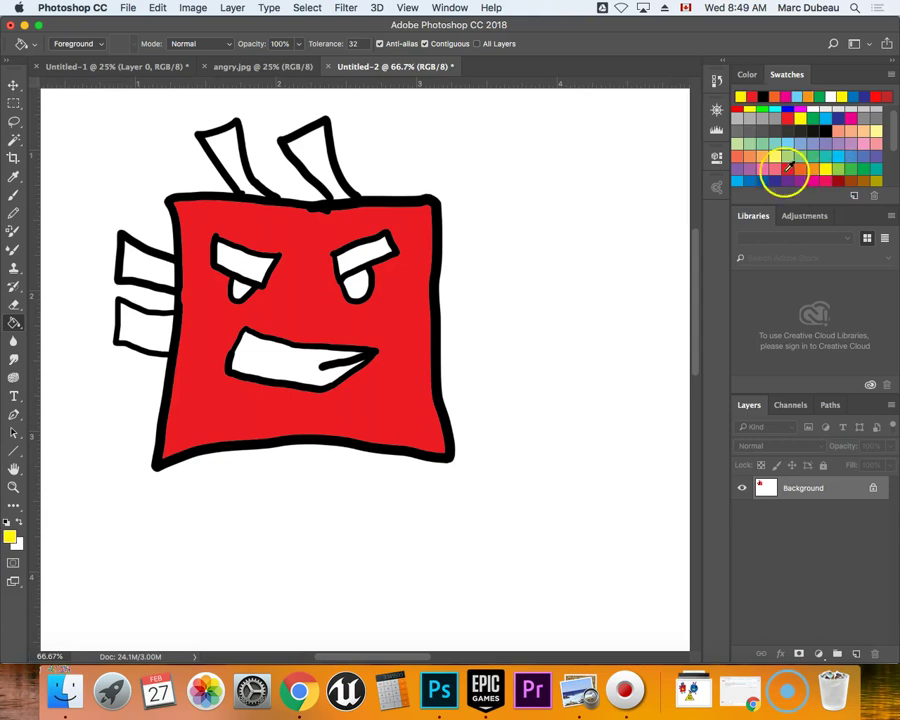
{"action": "left_click", "coordinate": [296, 367]}
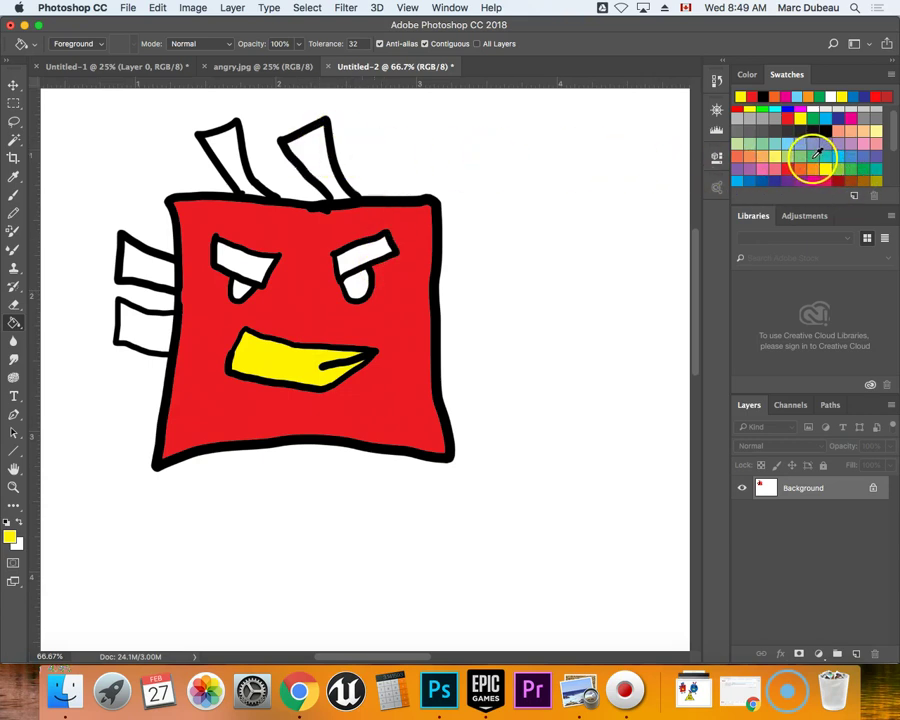
{"action": "left_click", "coordinate": [817, 152]}
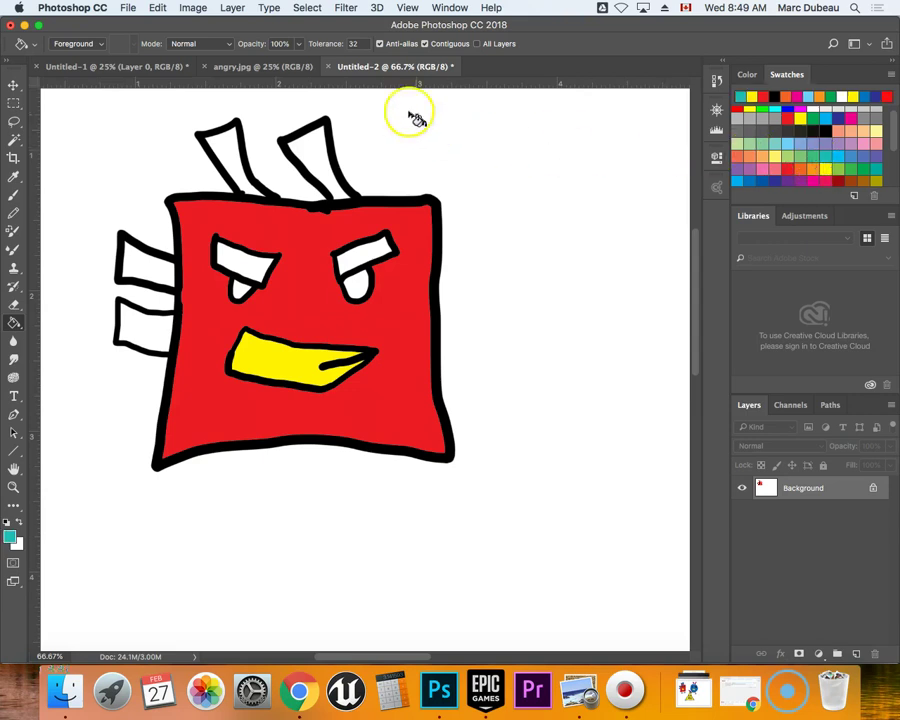
{"action": "left_click", "coordinate": [317, 152]}
{"action": "left_click", "coordinate": [229, 172]}
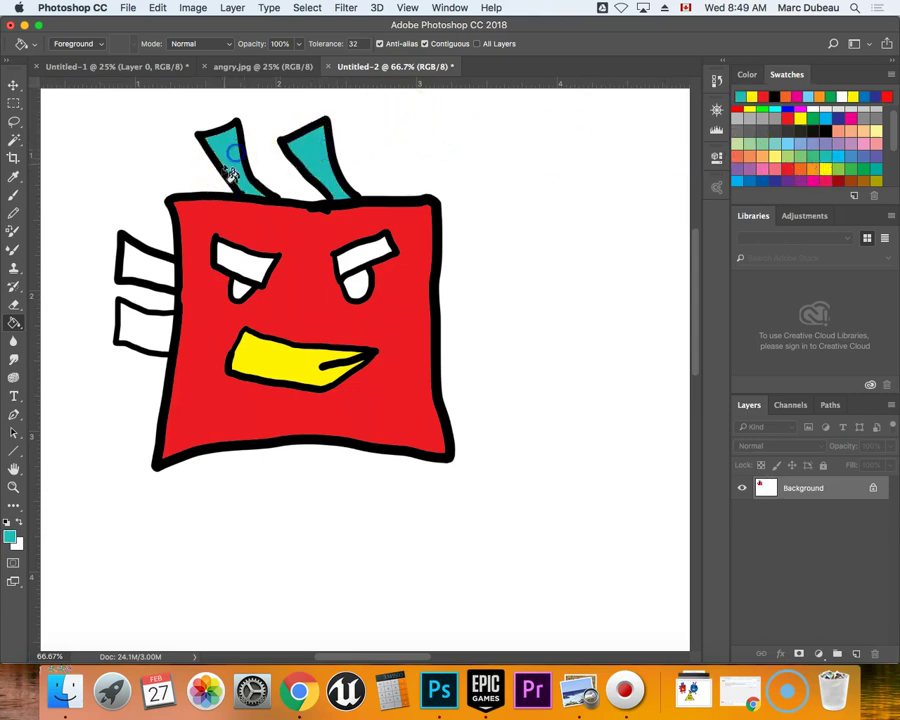
{"action": "left_click", "coordinate": [160, 259]}
{"action": "left_click", "coordinate": [145, 330]}
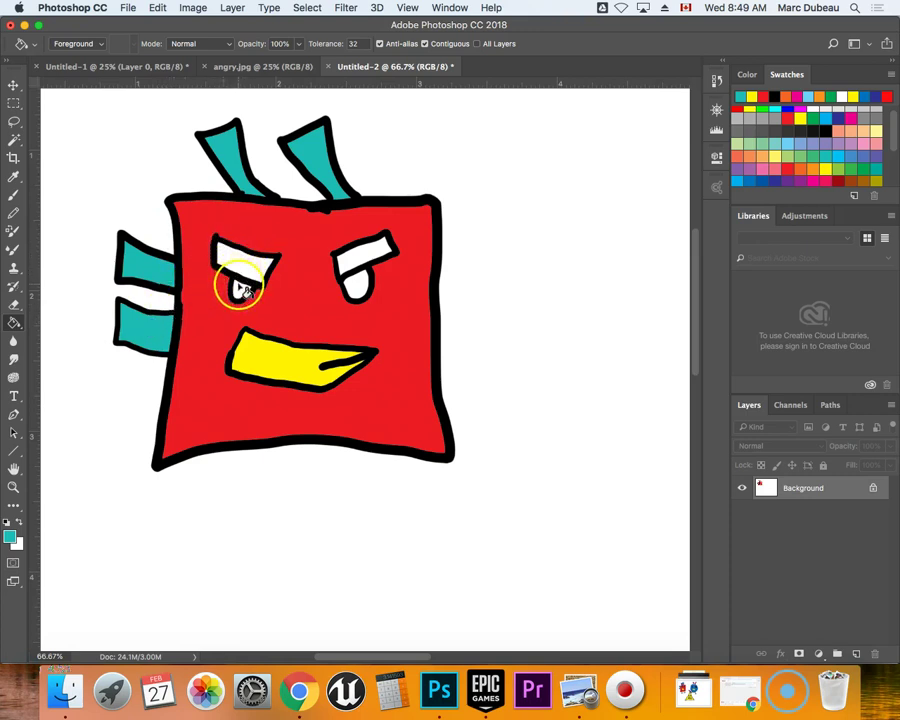
Step: Fill both eyes light blue and both eyebrows solid black
{"action": "left_click", "coordinate": [787, 145]}
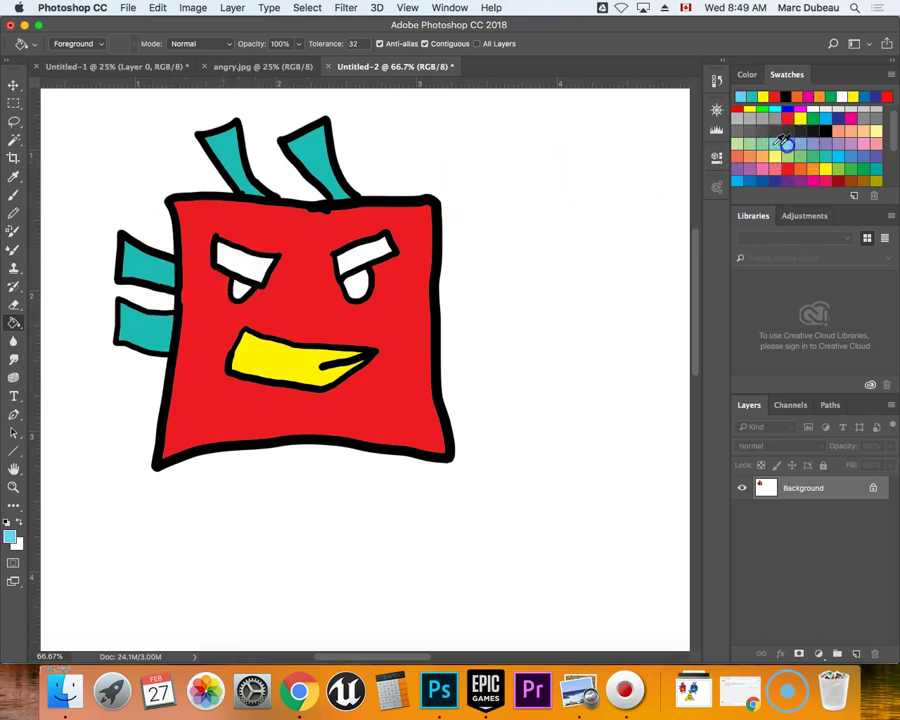
{"action": "left_click", "coordinate": [236, 286]}
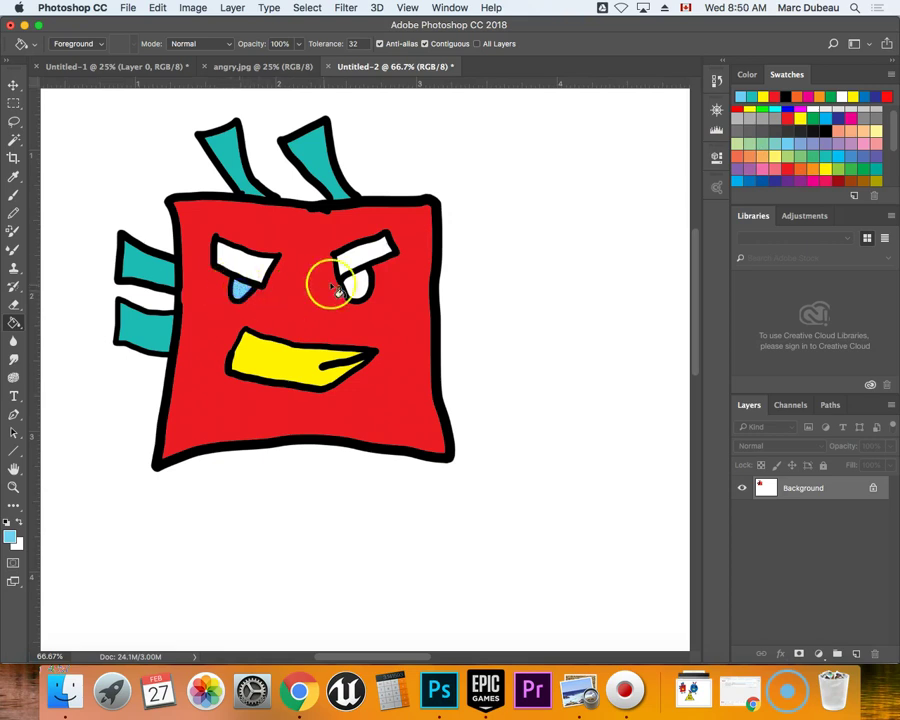
{"action": "left_click", "coordinate": [368, 287]}
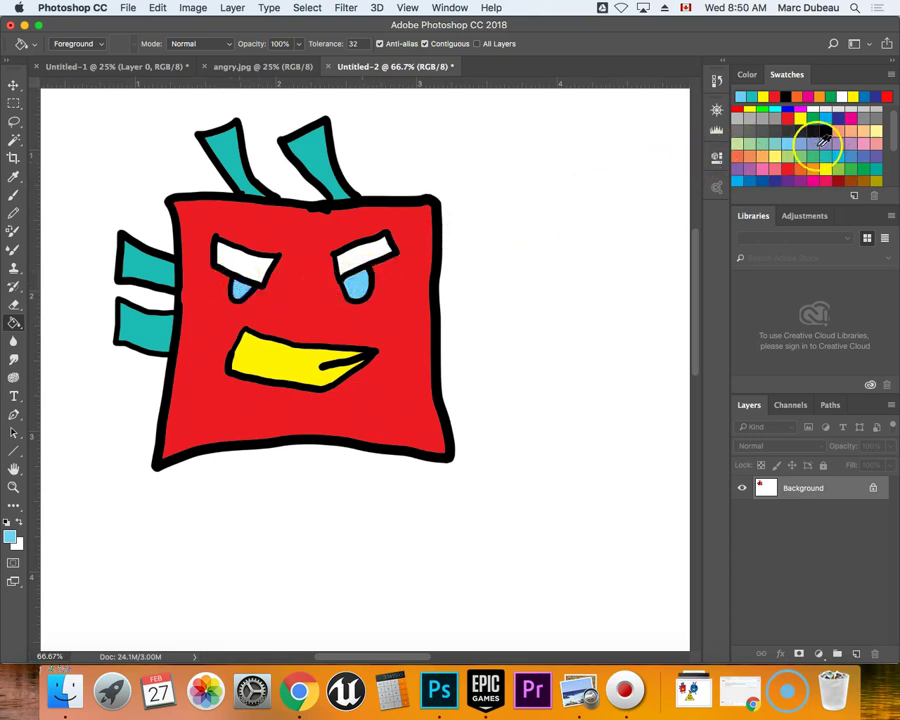
{"action": "key", "text": "d"}
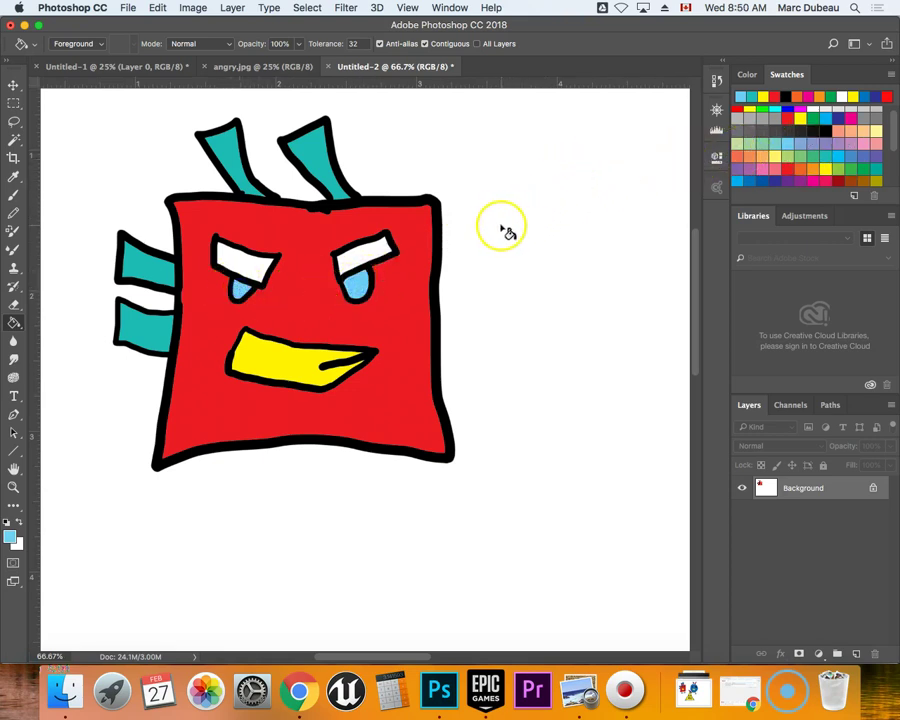
{"action": "left_click", "coordinate": [377, 252]}
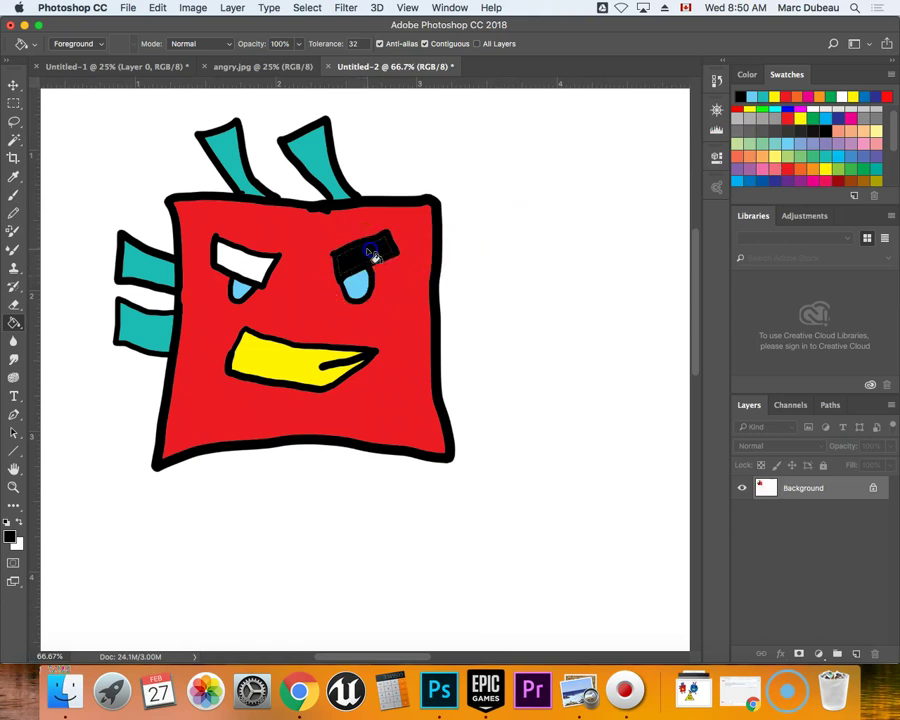
{"action": "left_click", "coordinate": [248, 263]}
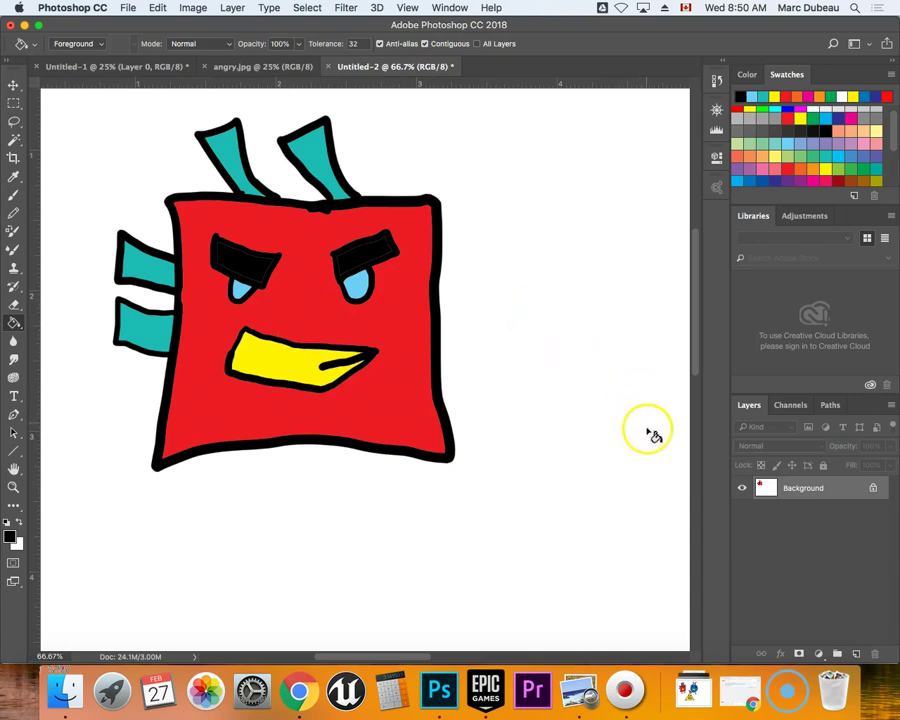
Step: Magic Wand the white background around the bird, zoom out, and cancel the Fill dialog
{"action": "left_click", "coordinate": [15, 141]}
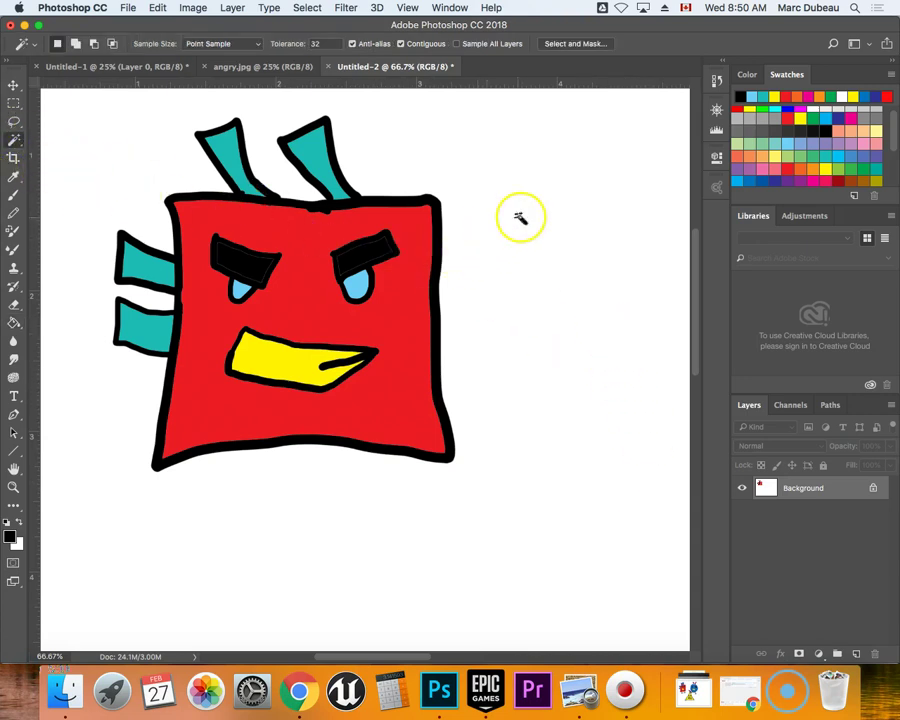
{"action": "left_click", "coordinate": [502, 252]}
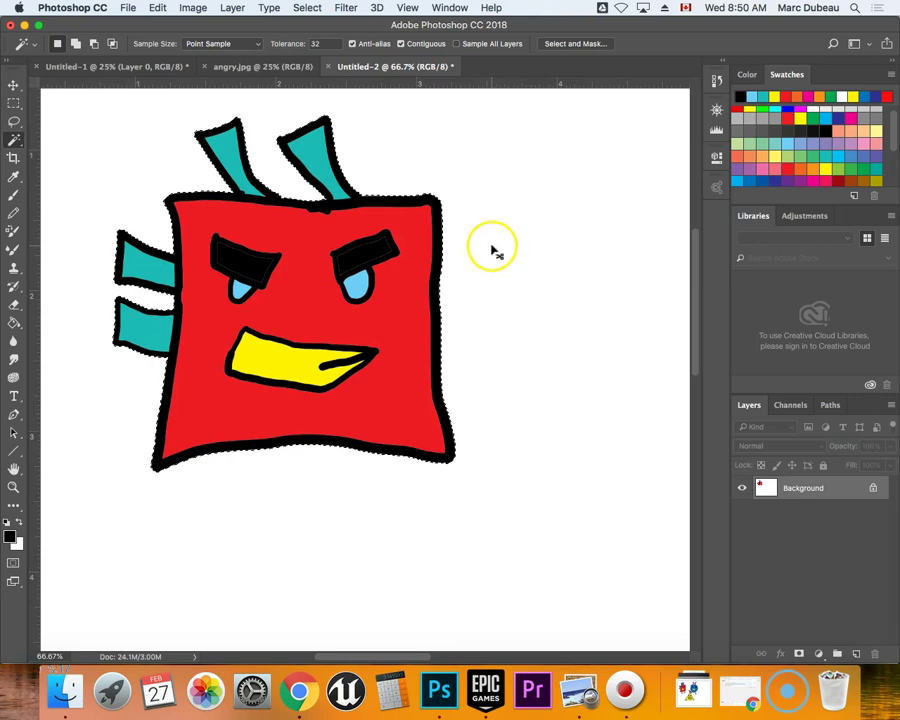
{"action": "key", "text": "super+minus"}
{"action": "key", "text": "super+minus"}
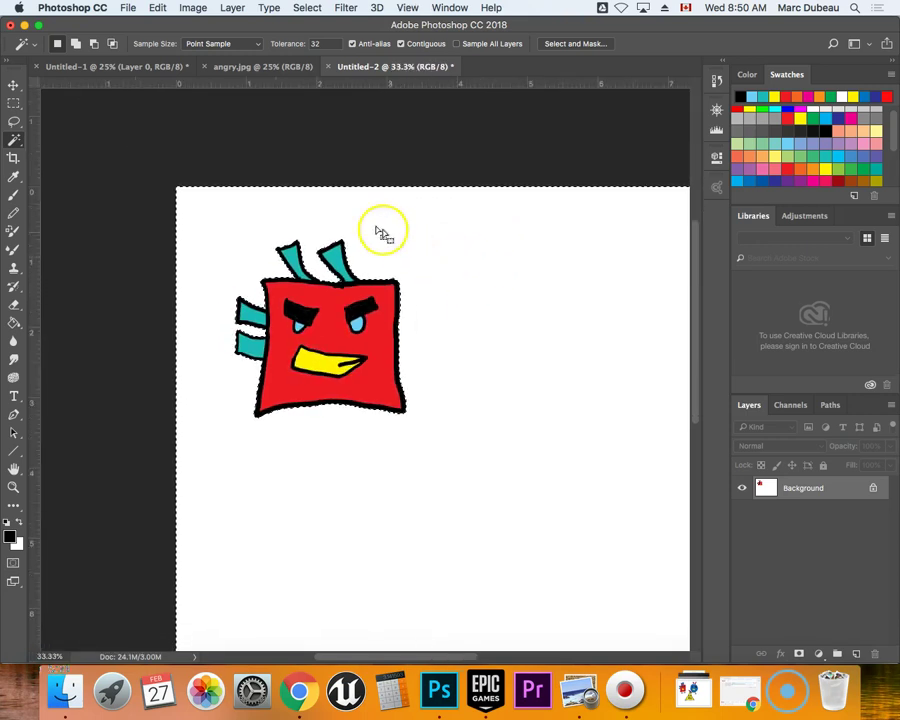
{"action": "left_click", "coordinate": [15, 140]}
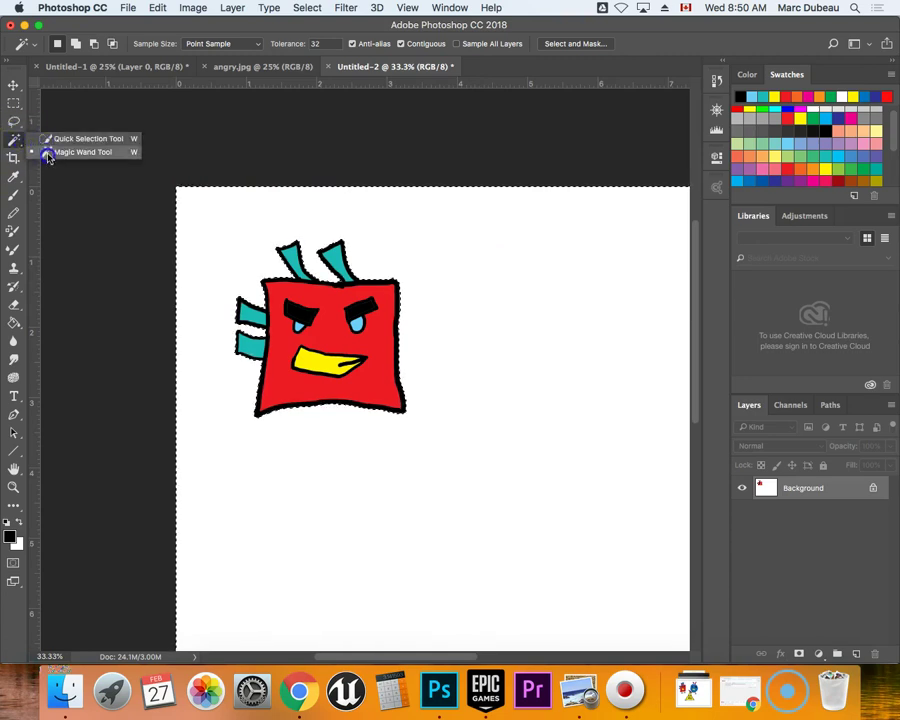
{"action": "left_click", "coordinate": [47, 153]}
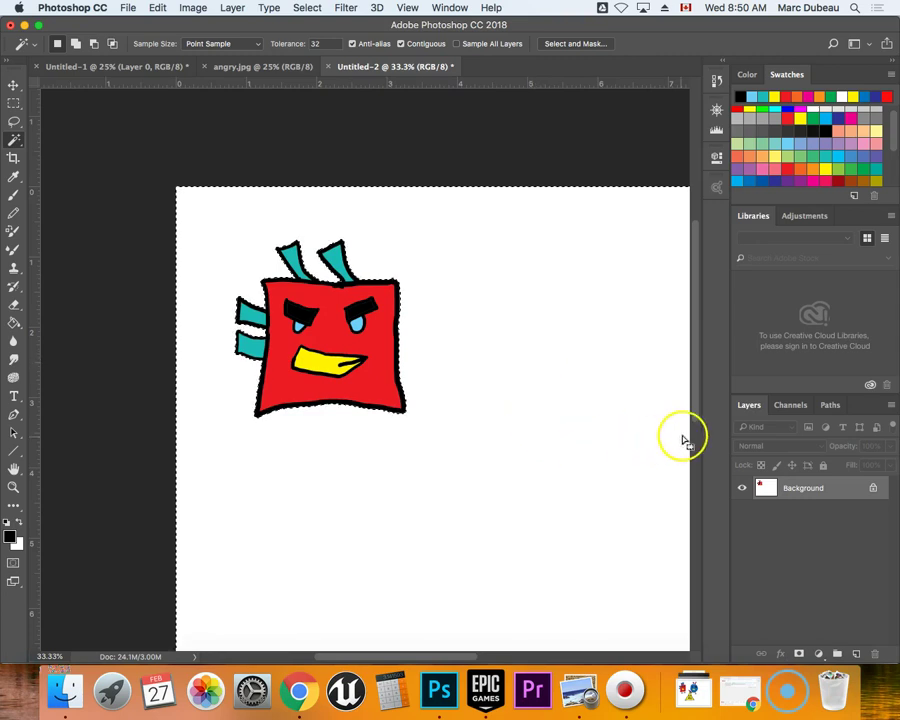
{"action": "key", "text": "BackSpace"}
{"action": "left_click", "coordinate": [697, 287]}
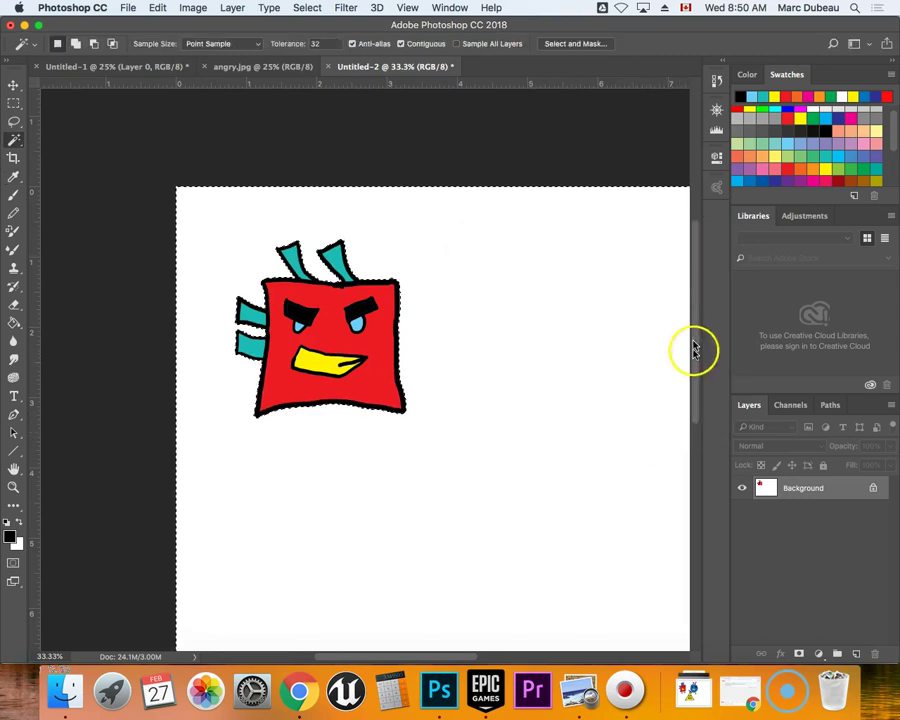
Step: Convert the Background into Layer 0 and delete the selected white, then undo
{"action": "double_click", "coordinate": [828, 487]}
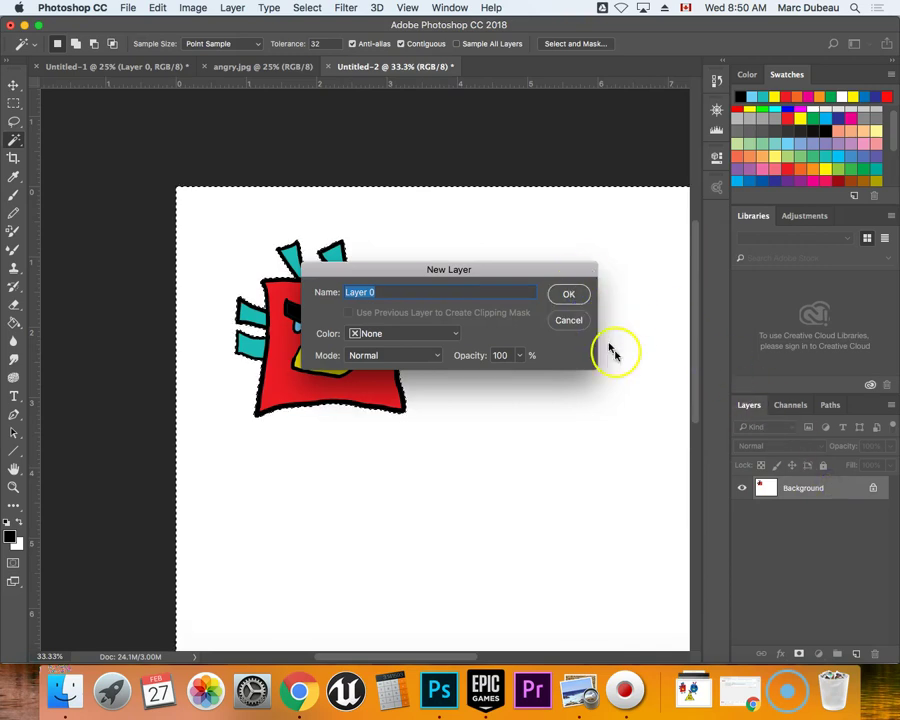
{"action": "key", "text": "Return"}
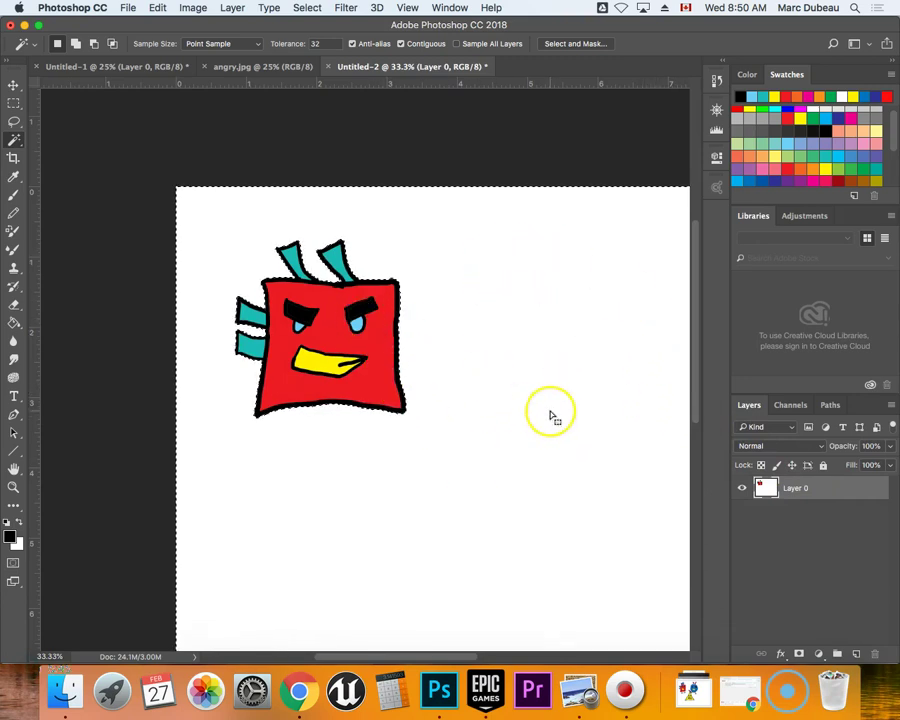
{"action": "key", "text": "Delete"}
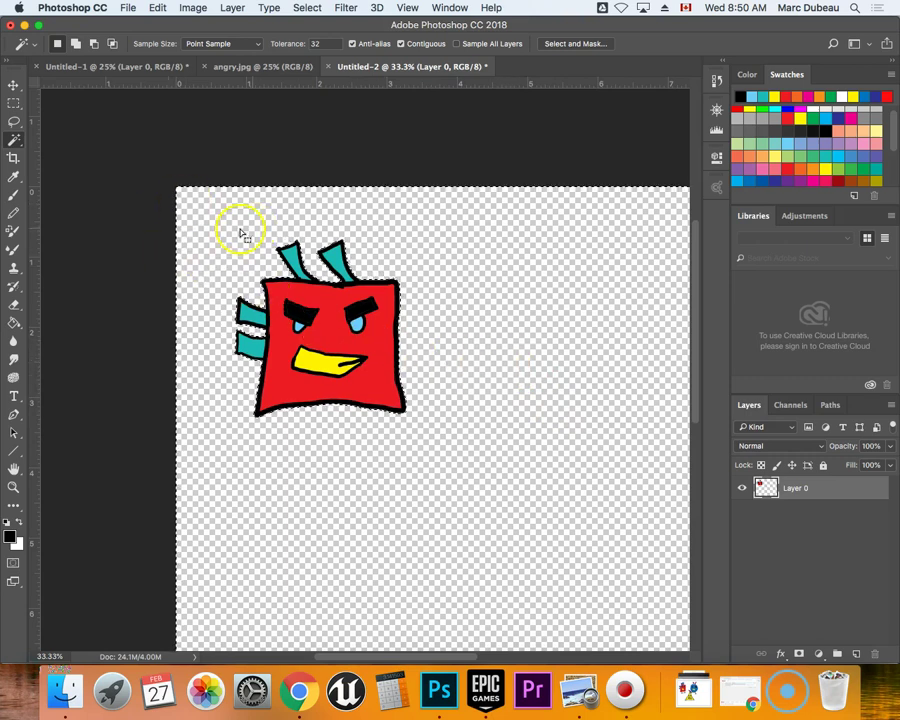
{"action": "left_click", "coordinate": [20, 109]}
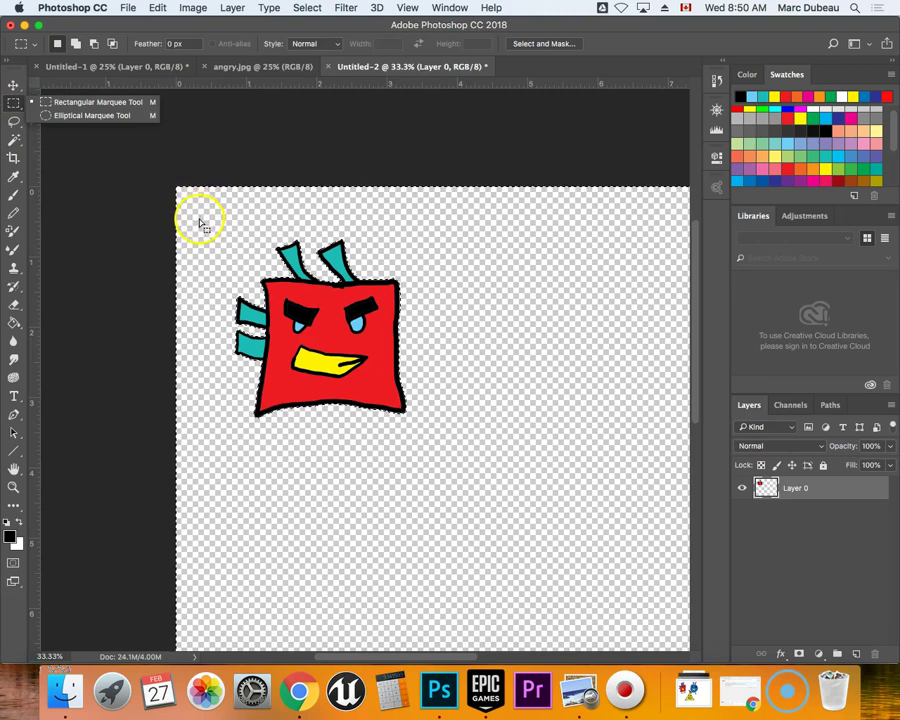
{"action": "key", "text": "super+z"}
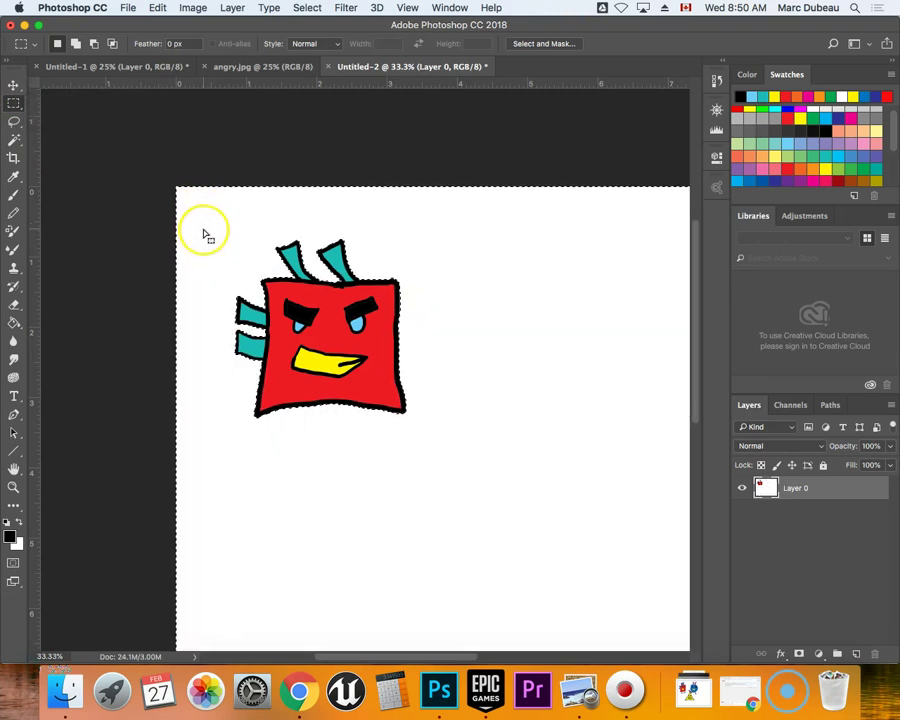
Step: Delete the white background again, deselect, and zoom out to leave room for a second bird
{"action": "left_click", "coordinate": [158, 8]}
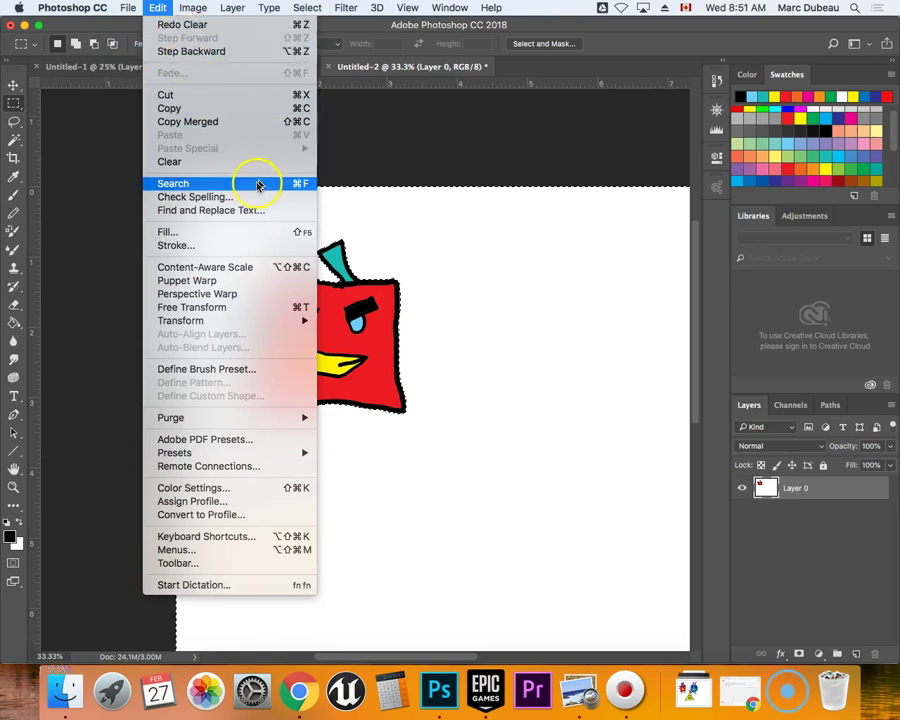
{"action": "left_click", "coordinate": [430, 245]}
{"action": "key", "text": "Delete"}
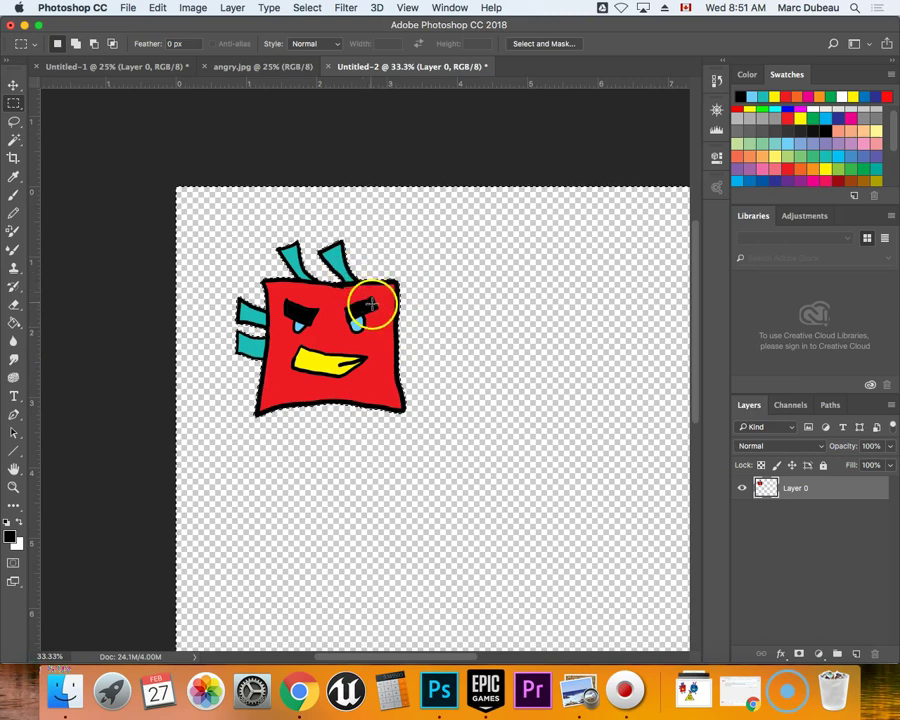
{"action": "key", "text": "super+d"}
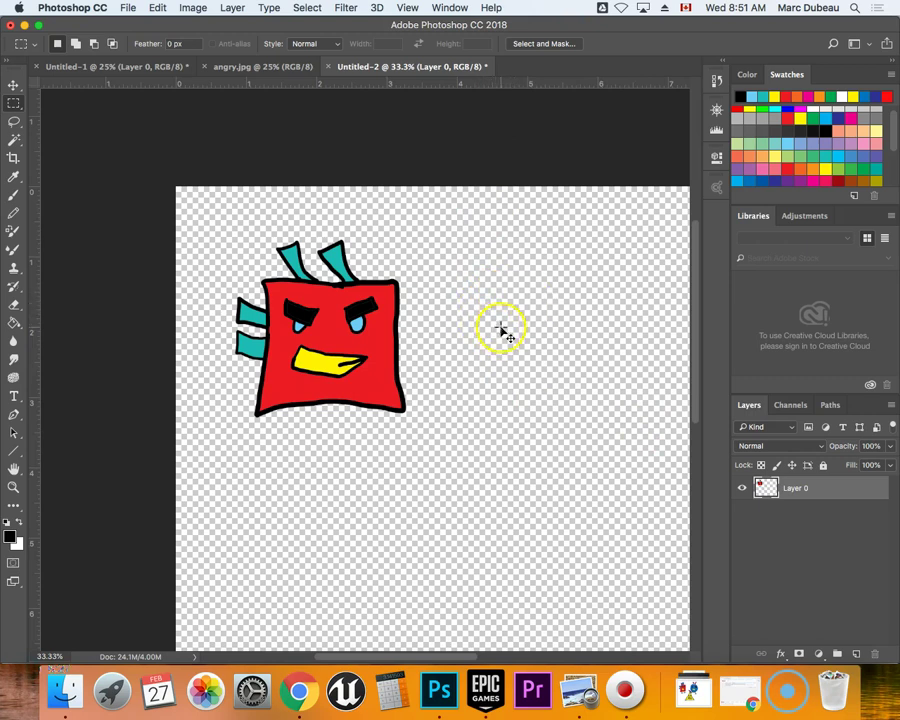
{"action": "key", "text": "super+minus"}
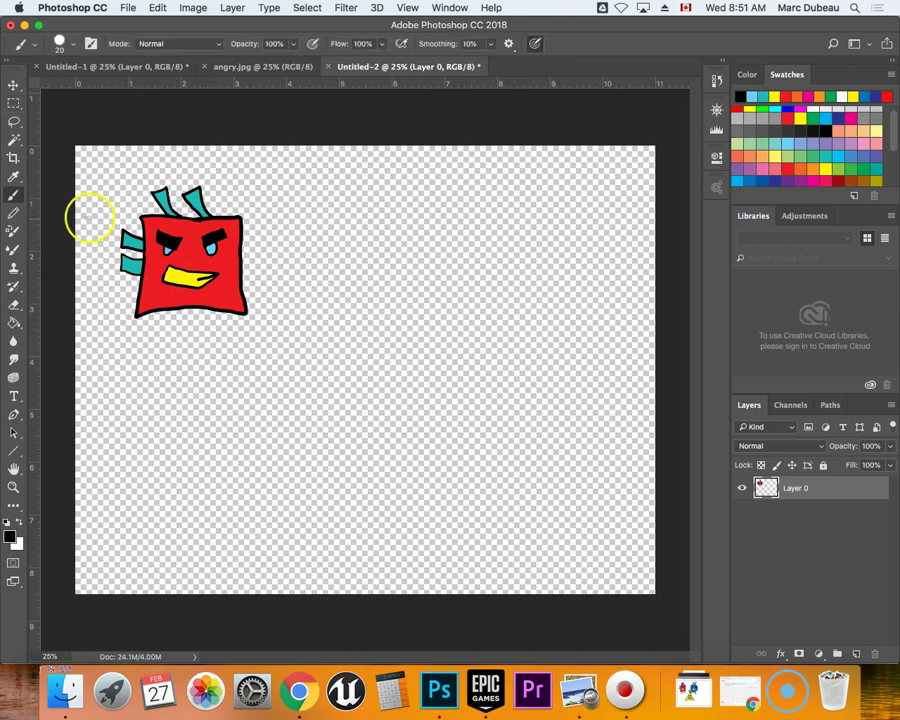
Step: Draw the round bird's body oval to the right, and add two legs under the red bird
{"action": "mouse_move", "coordinate": [448, 221]}
{"action": "left_mouse_down"}
{"action": "mouse_move", "coordinate": [387, 233]}
{"action": "mouse_move", "coordinate": [386, 296]}
{"action": "mouse_move", "coordinate": [421, 324]}
{"action": "mouse_move", "coordinate": [463, 314]}
{"action": "mouse_move", "coordinate": [481, 281]}
{"action": "mouse_move", "coordinate": [467, 219]}
{"action": "mouse_move", "coordinate": [423, 199]}
{"action": "left_mouse_up"}
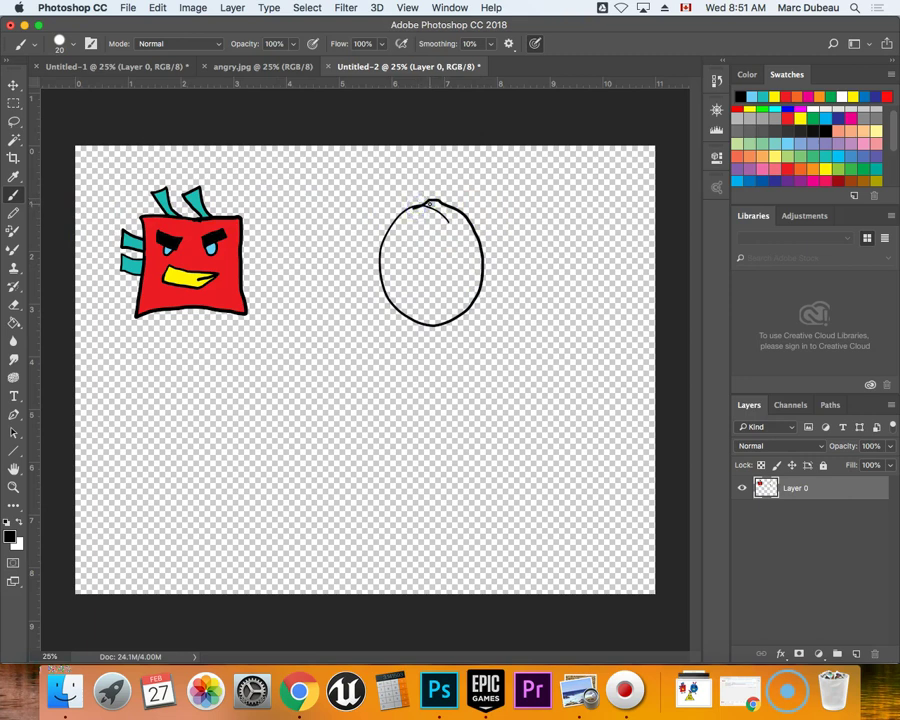
{"action": "key", "text": "super+z"}
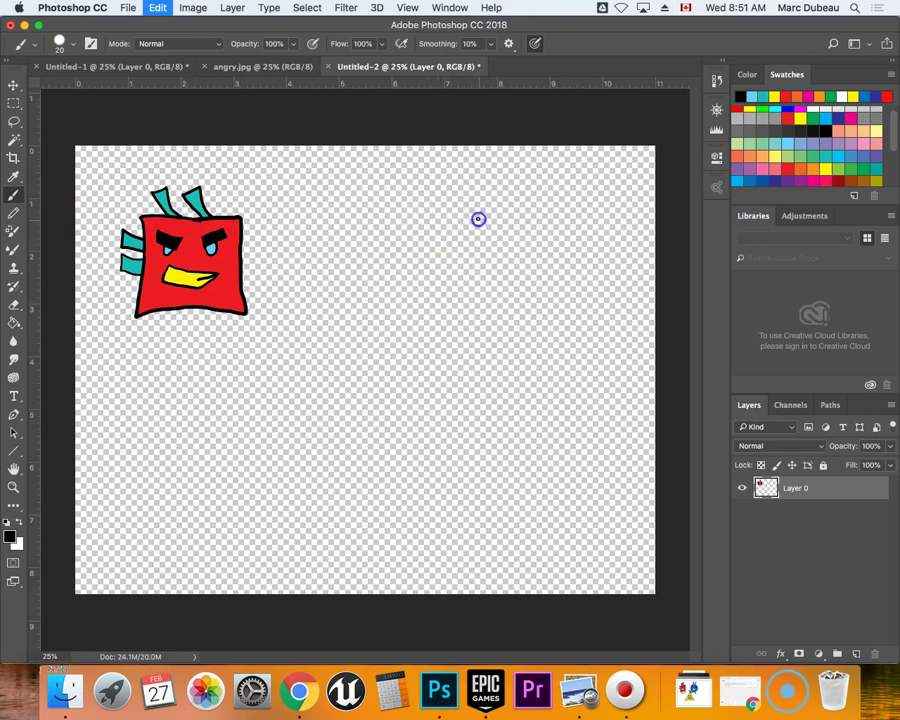
{"action": "mouse_move", "coordinate": [474, 212]}
{"action": "left_mouse_down"}
{"action": "mouse_move", "coordinate": [419, 230]}
{"action": "mouse_move", "coordinate": [424, 295]}
{"action": "mouse_move", "coordinate": [473, 309]}
{"action": "mouse_move", "coordinate": [507, 285]}
{"action": "mouse_move", "coordinate": [500, 232]}
{"action": "mouse_move", "coordinate": [472, 208]}
{"action": "left_mouse_up"}
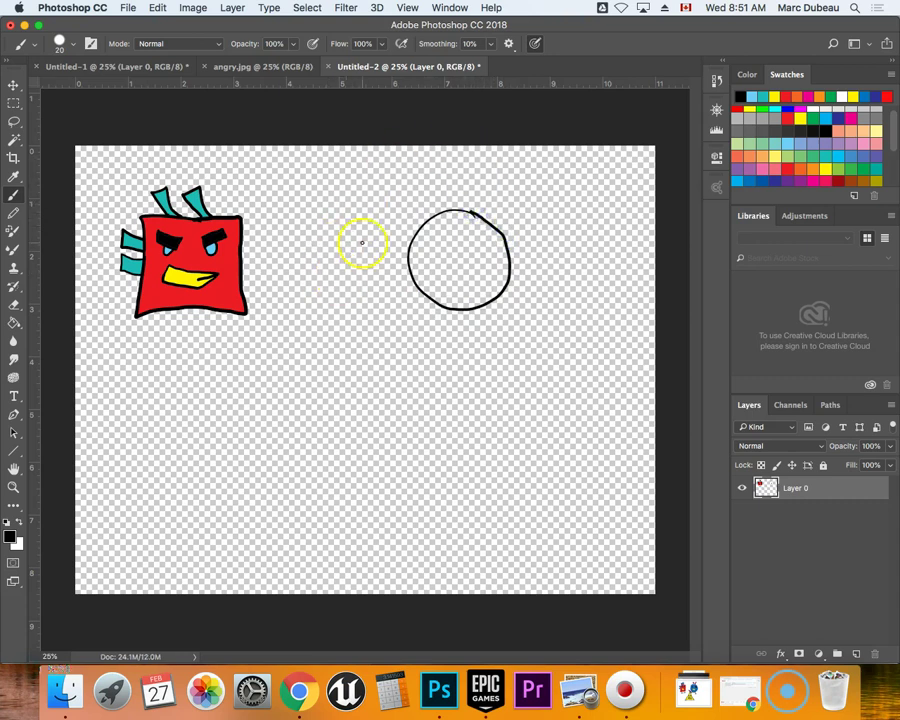
{"action": "mouse_move", "coordinate": [164, 312]}
{"action": "left_mouse_down"}
{"action": "mouse_move", "coordinate": [147, 340]}
{"action": "mouse_move", "coordinate": [165, 319]}
{"action": "mouse_move", "coordinate": [173, 339]}
{"action": "mouse_move", "coordinate": [157, 345]}
{"action": "left_mouse_up"}
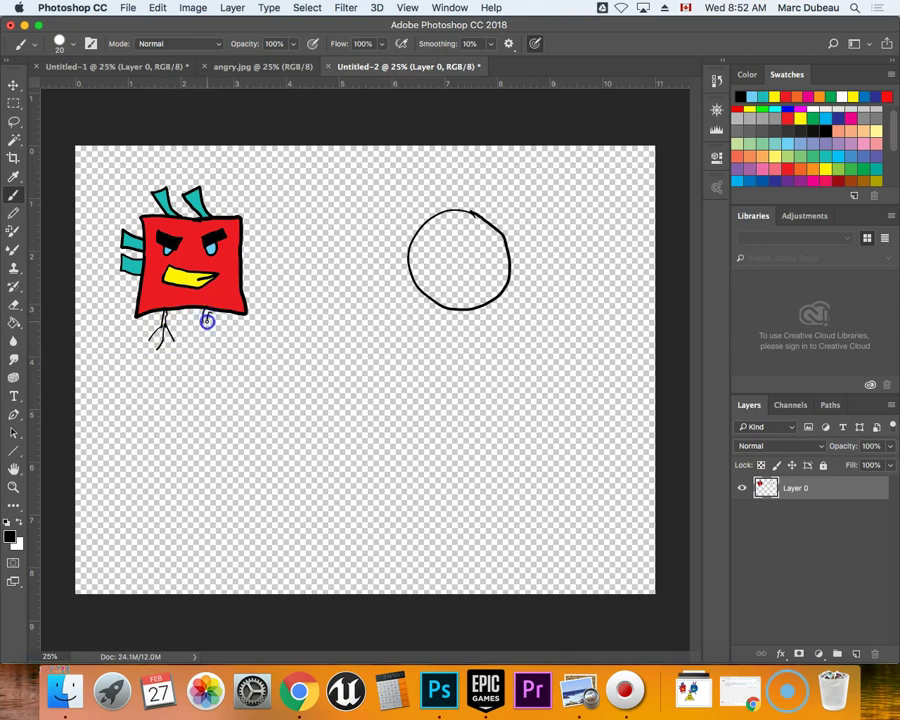
{"action": "mouse_move", "coordinate": [200, 324]}
{"action": "left_mouse_down"}
{"action": "mouse_move", "coordinate": [189, 345]}
{"action": "mouse_move", "coordinate": [229, 352]}
{"action": "mouse_move", "coordinate": [203, 343]}
{"action": "mouse_move", "coordinate": [210, 352]}
{"action": "left_mouse_up"}
Step: Draw the round bird's eyes, mouth, head strokes and hair, plus pupils in both eyes
{"action": "mouse_move", "coordinate": [435, 238]}
{"action": "left_mouse_down"}
{"action": "mouse_move", "coordinate": [444, 252]}
{"action": "mouse_move", "coordinate": [443, 240]}
{"action": "mouse_move", "coordinate": [487, 241]}
{"action": "left_mouse_up"}
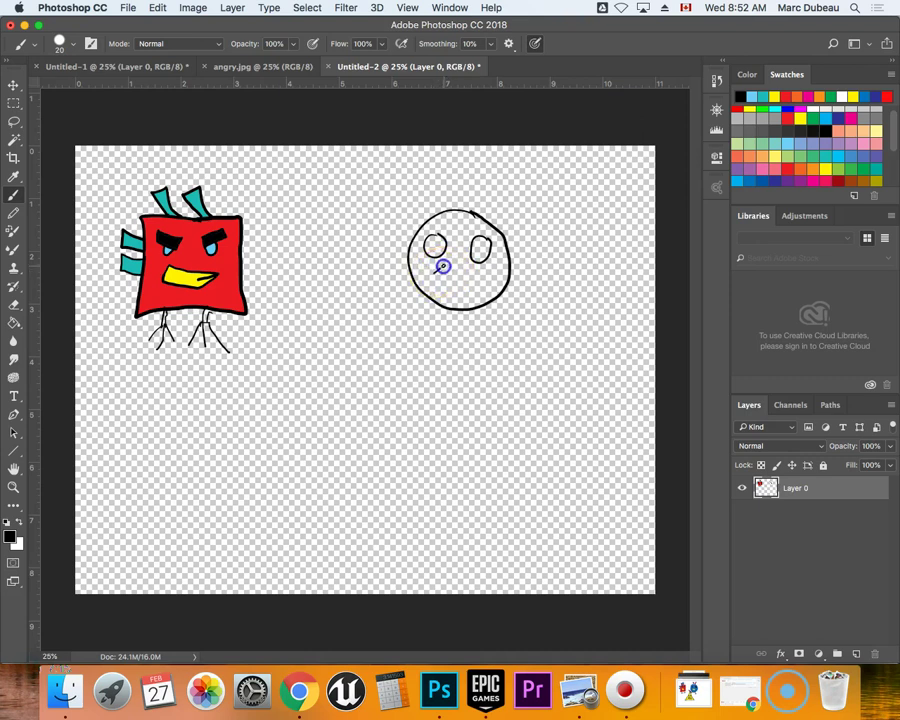
{"action": "mouse_move", "coordinate": [465, 266]}
{"action": "left_mouse_down"}
{"action": "mouse_move", "coordinate": [474, 277]}
{"action": "mouse_move", "coordinate": [438, 274]}
{"action": "left_mouse_up"}
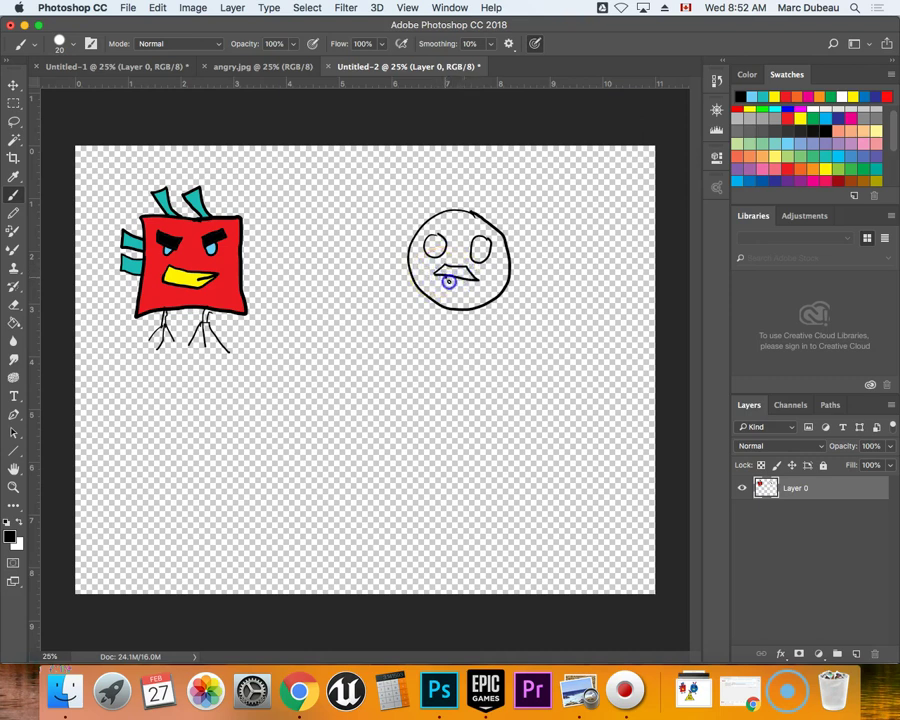
{"action": "left_click_drag", "start_coordinate": [469, 280], "coordinate": [458, 286]}
{"action": "left_click_drag", "start_coordinate": [437, 209], "coordinate": [438, 217]}
{"action": "mouse_move", "coordinate": [408, 266]}
{"action": "left_mouse_down"}
{"action": "mouse_move", "coordinate": [404, 281]}
{"action": "mouse_move", "coordinate": [373, 265]}
{"action": "mouse_move", "coordinate": [373, 221]}
{"action": "mouse_move", "coordinate": [408, 186]}
{"action": "mouse_move", "coordinate": [510, 182]}
{"action": "mouse_move", "coordinate": [526, 218]}
{"action": "mouse_move", "coordinate": [528, 261]}
{"action": "mouse_move", "coordinate": [515, 289]}
{"action": "left_mouse_up"}
{"action": "left_click", "coordinate": [434, 244]}
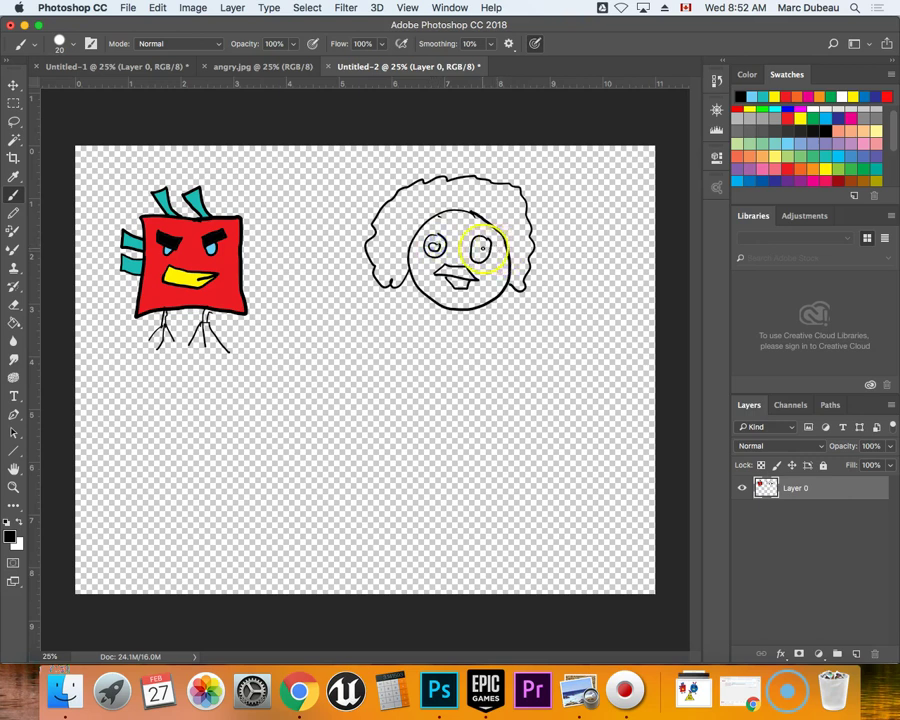
{"action": "left_click_drag", "start_coordinate": [478, 248], "coordinate": [478, 247]}
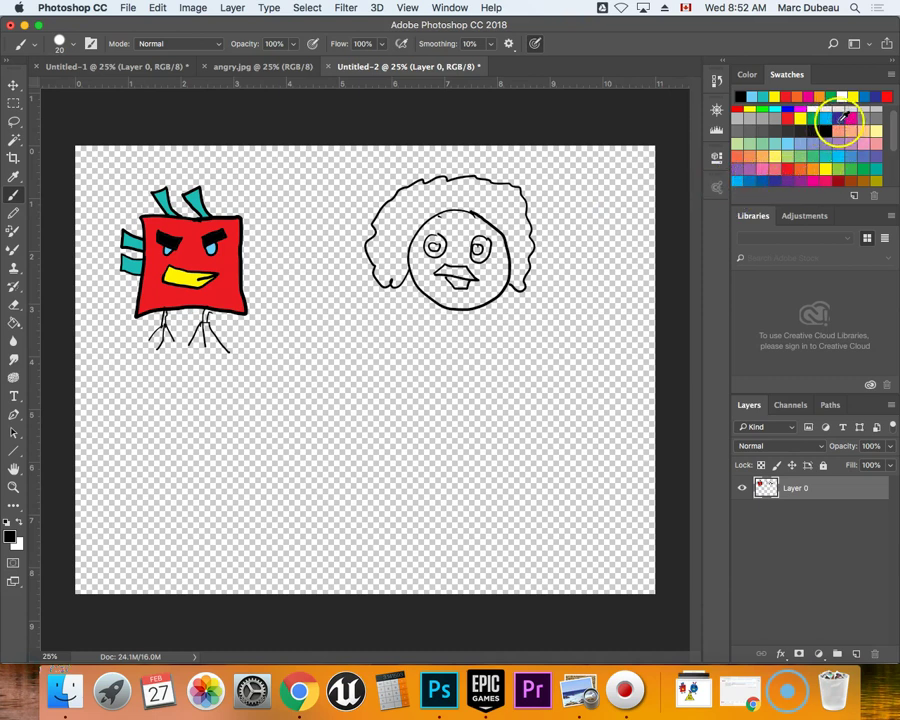
Step: Paint Bucket the round bird's face hot pink, undo it, and zoom in to 200%
{"action": "left_click", "coordinate": [852, 119]}
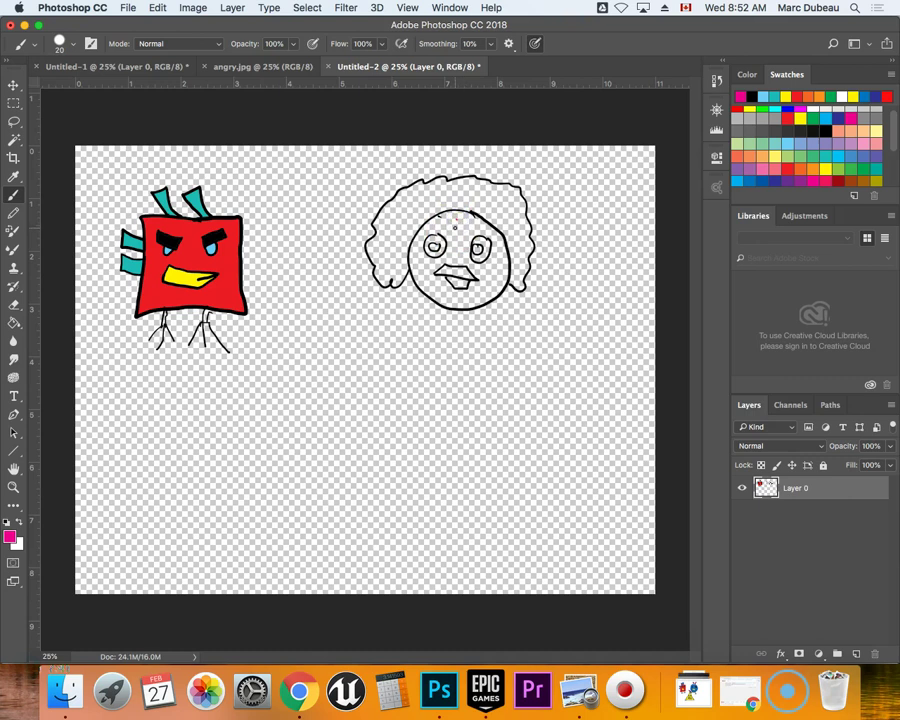
{"action": "key", "text": "g"}
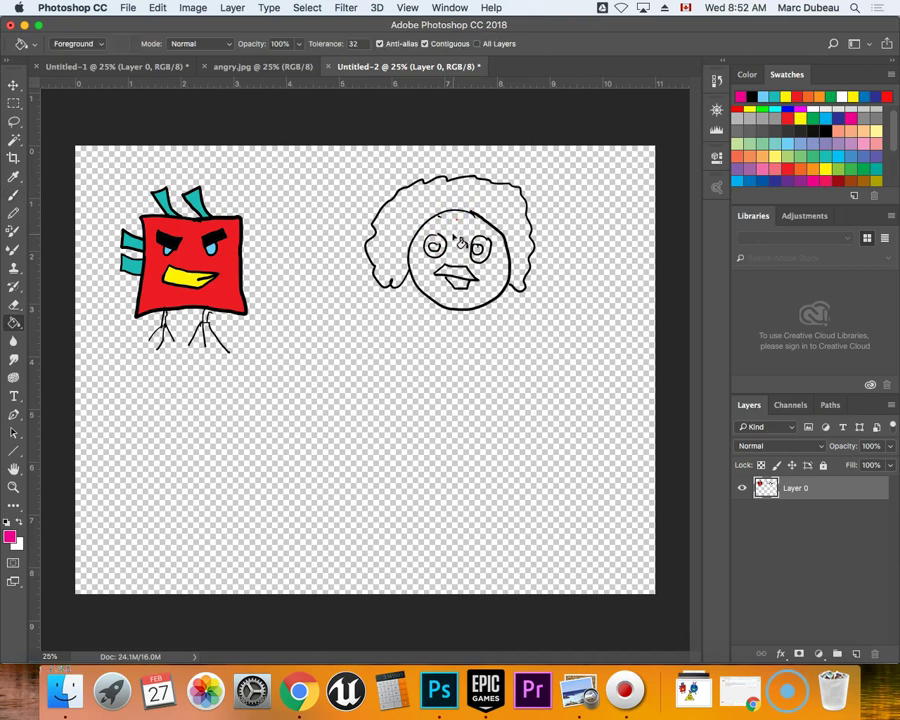
{"action": "left_click", "coordinate": [457, 230]}
{"action": "key", "text": "b"}
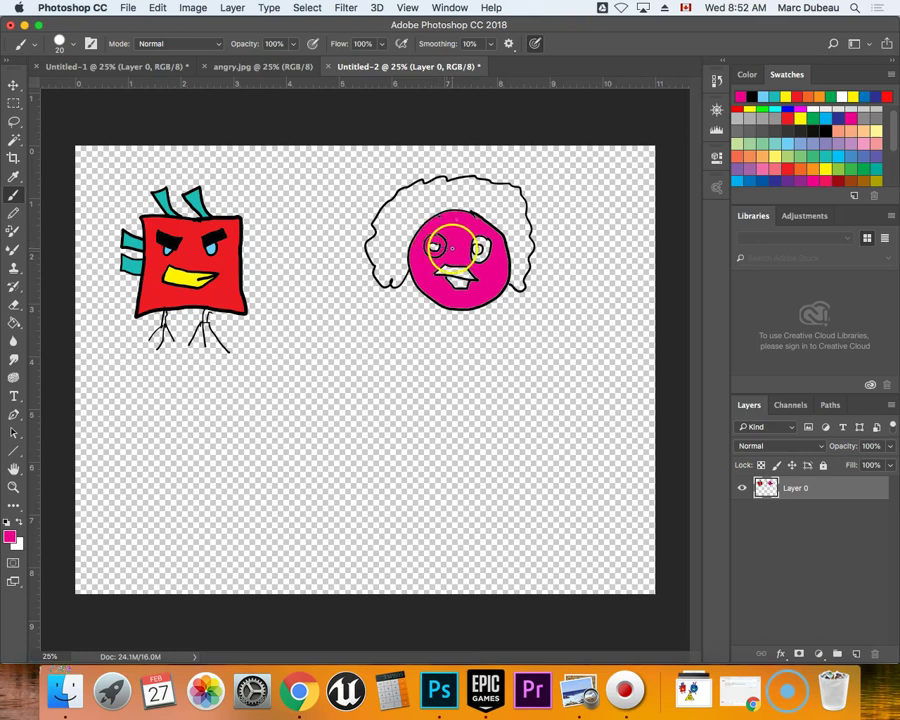
{"action": "key", "text": "super+z"}
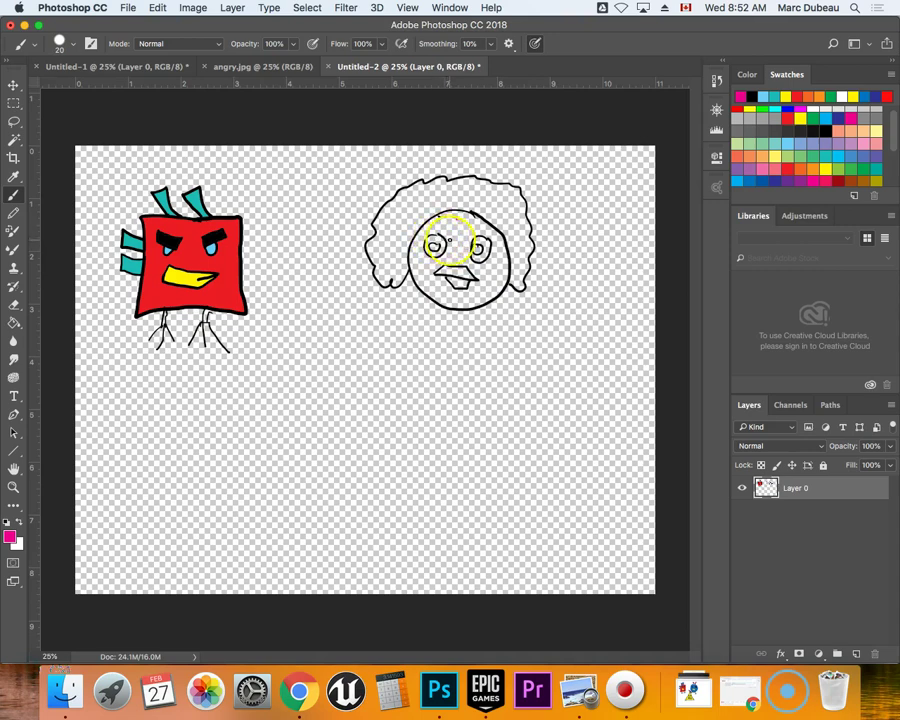
{"action": "key", "text": "super+equal"}
{"action": "key", "text": "super+equal"}
{"action": "key", "text": "super+equal"}
{"action": "key", "text": "super+equal"}
{"action": "key", "text": "super+equal"}
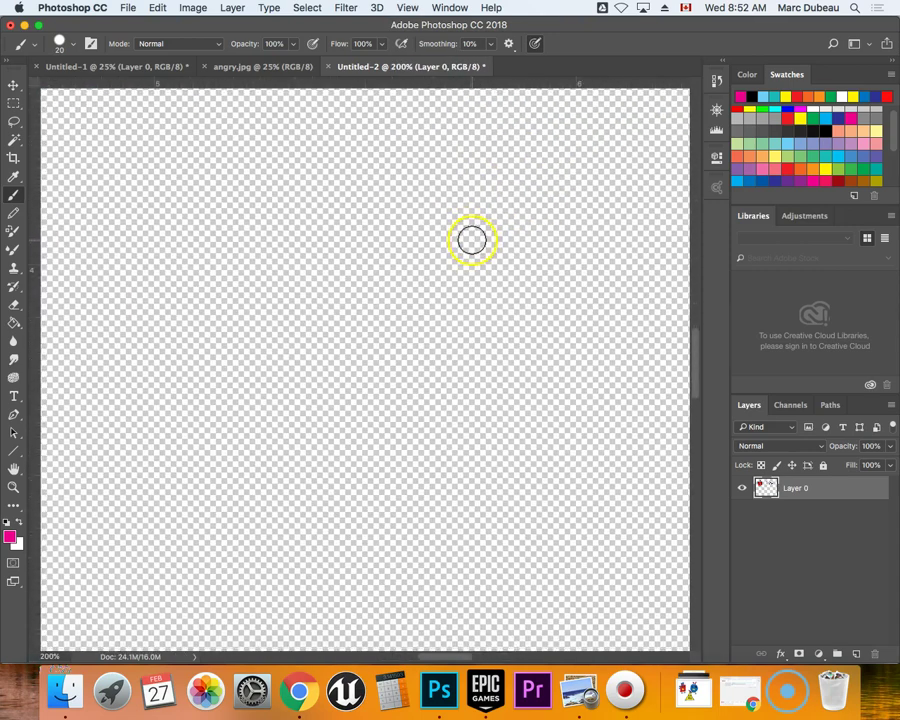
Step: Reset the colour to black, retrace the eye ring to close its gap, then pick crimson
{"action": "mouse_move", "coordinate": [480, 220]}
{"action": "left_mouse_down"}
{"action": "mouse_move", "coordinate": [444, 350]}
{"action": "mouse_move", "coordinate": [477, 270]}
{"action": "mouse_move", "coordinate": [414, 356]}
{"action": "mouse_move", "coordinate": [482, 297]}
{"action": "mouse_move", "coordinate": [450, 309]}
{"action": "left_mouse_up"}
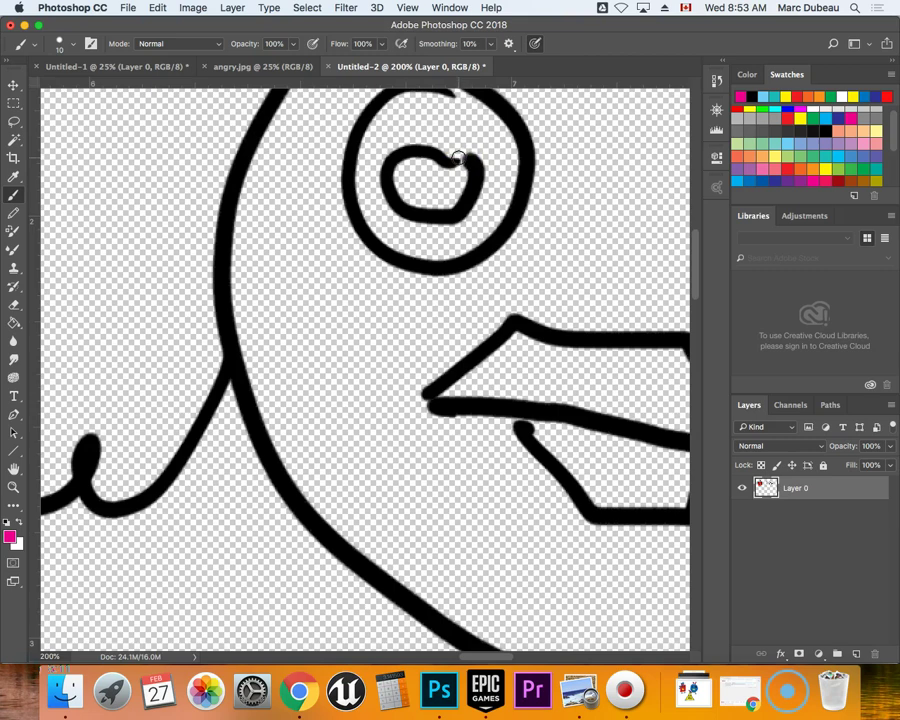
{"action": "key", "text": "d"}
{"action": "mouse_move", "coordinate": [452, 156]}
{"action": "left_mouse_down"}
{"action": "mouse_move", "coordinate": [466, 102]}
{"action": "mouse_move", "coordinate": [467, 117]}
{"action": "mouse_move", "coordinate": [502, 122]}
{"action": "mouse_move", "coordinate": [536, 150]}
{"action": "mouse_move", "coordinate": [527, 168]}
{"action": "mouse_move", "coordinate": [505, 171]}
{"action": "mouse_move", "coordinate": [494, 196]}
{"action": "mouse_move", "coordinate": [474, 205]}
{"action": "mouse_move", "coordinate": [480, 216]}
{"action": "mouse_move", "coordinate": [443, 133]}
{"action": "left_mouse_up"}
{"action": "scroll", "coordinate": [482, 215], "scroll_direction": "up", "scroll_amount": 3}
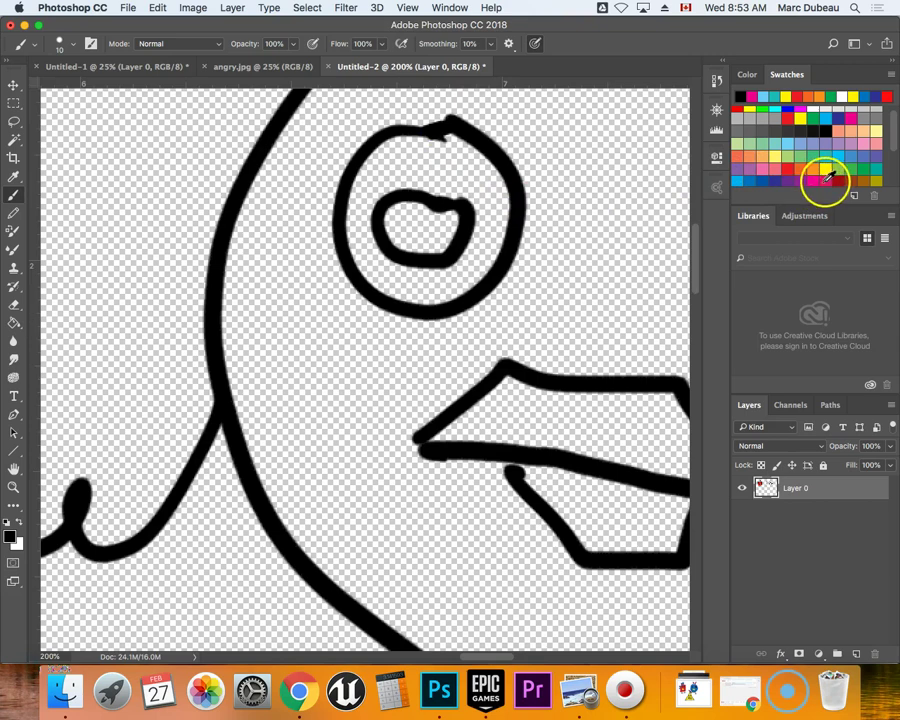
{"action": "left_click", "coordinate": [832, 174]}
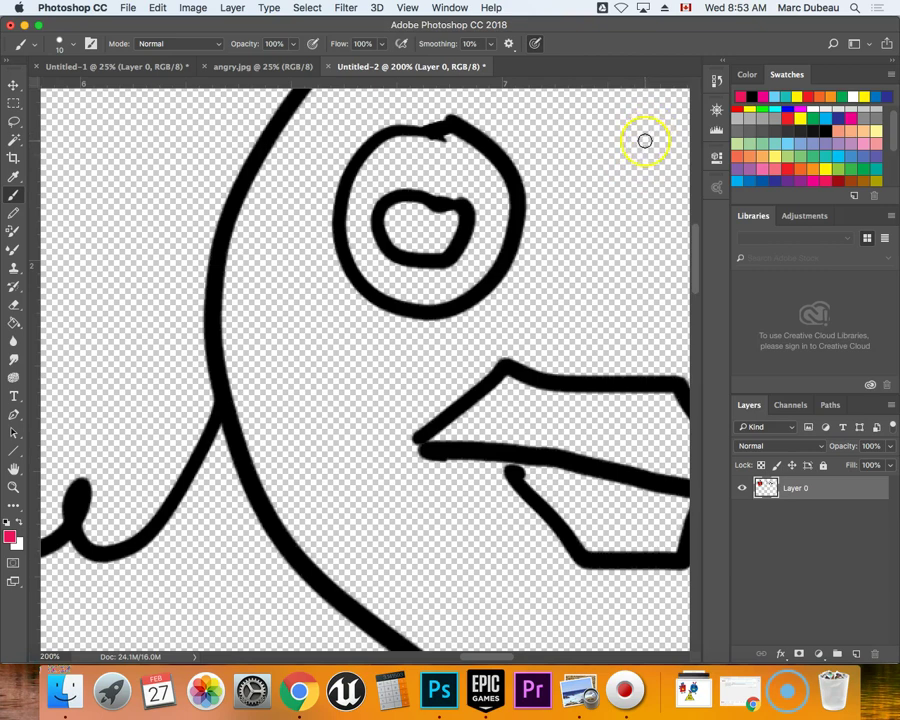
Step: Flood-fill the round bird's head crimson with the Paint Bucket, refilling once, then zoom out to 66.7%
{"action": "key", "text": "g"}
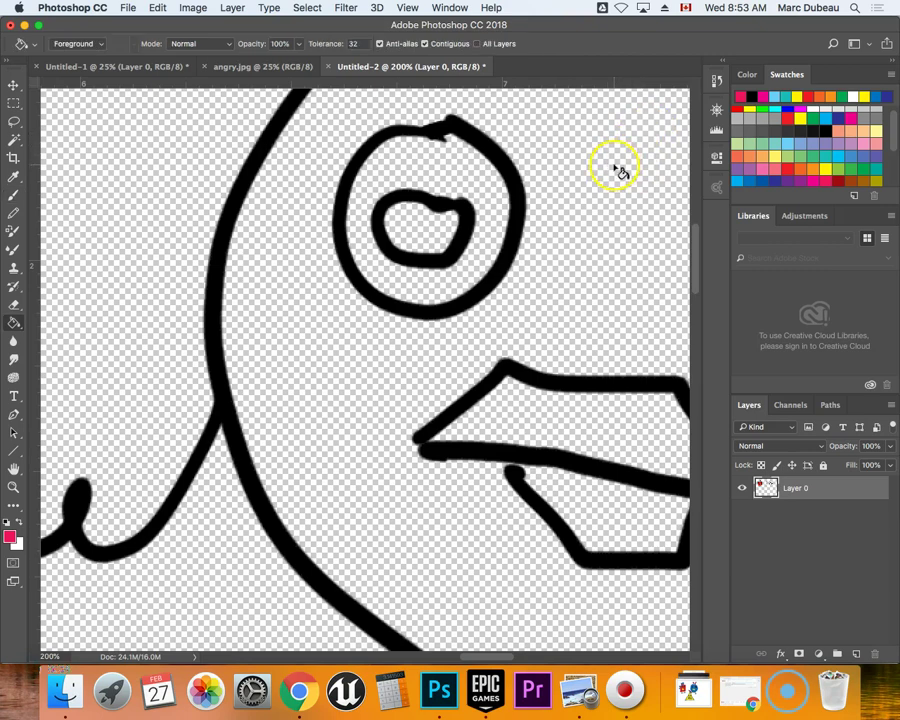
{"action": "left_click", "coordinate": [617, 170]}
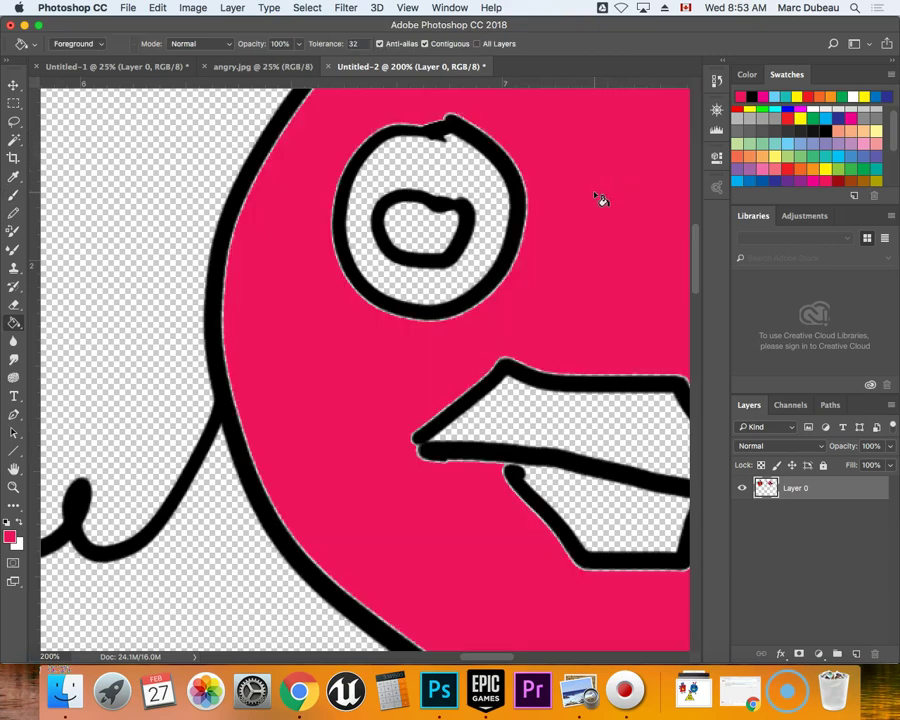
{"action": "key", "text": "super+z"}
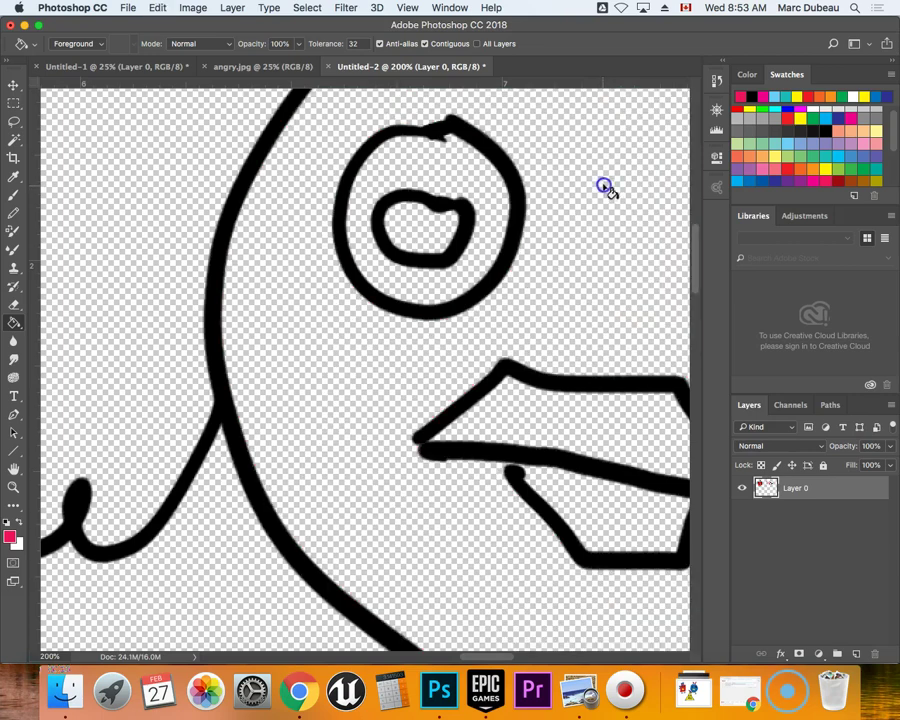
{"action": "left_click", "coordinate": [605, 189]}
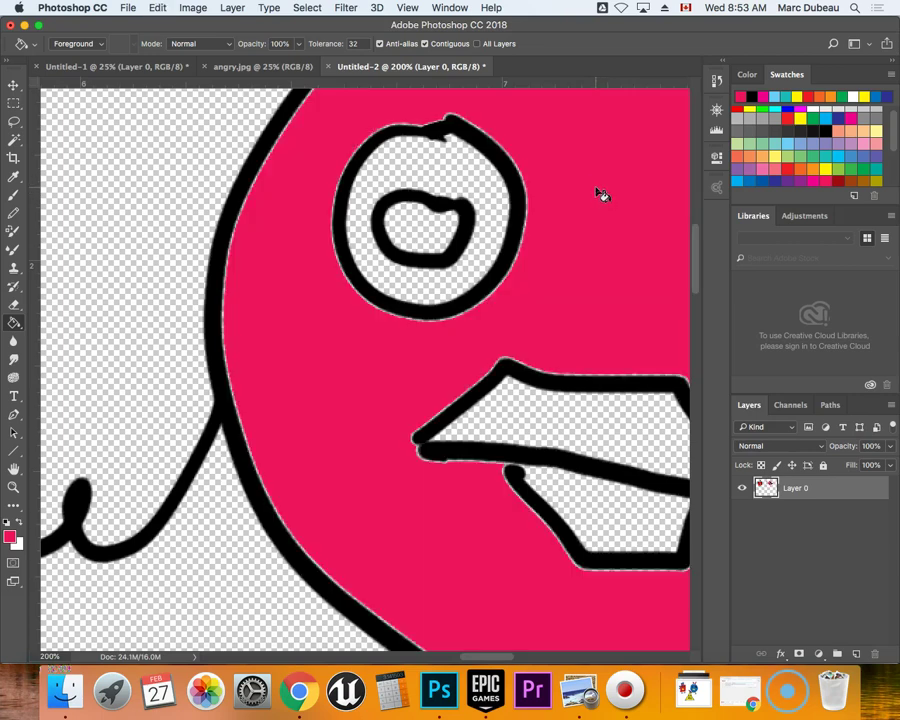
{"action": "key", "text": "super+minus"}
{"action": "key", "text": "super+minus"}
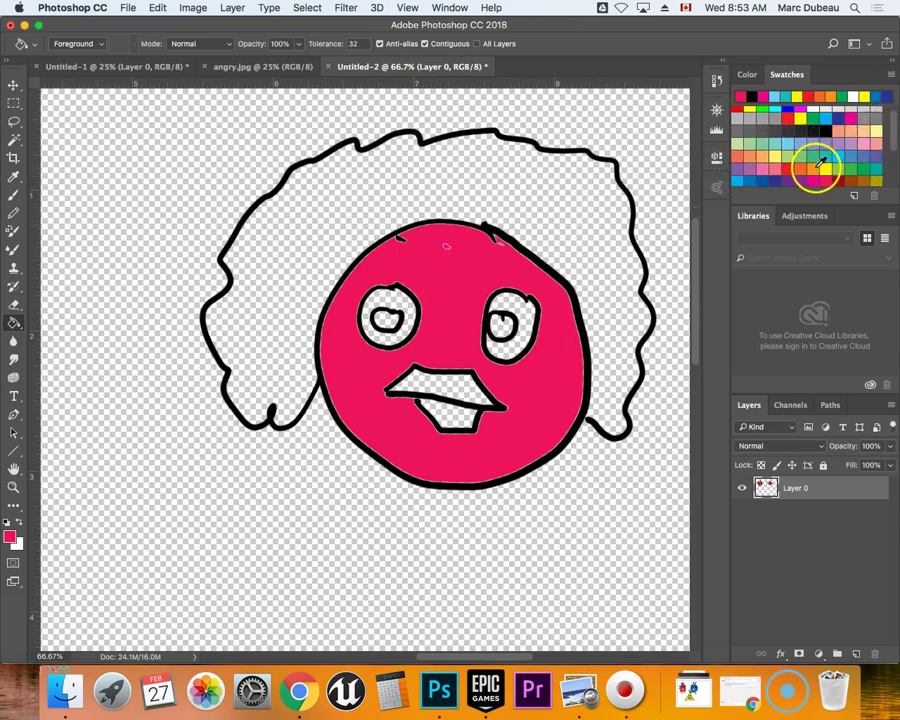
Step: Fill the round bird's afro blue and both pupils black
{"action": "left_click", "coordinate": [748, 180]}
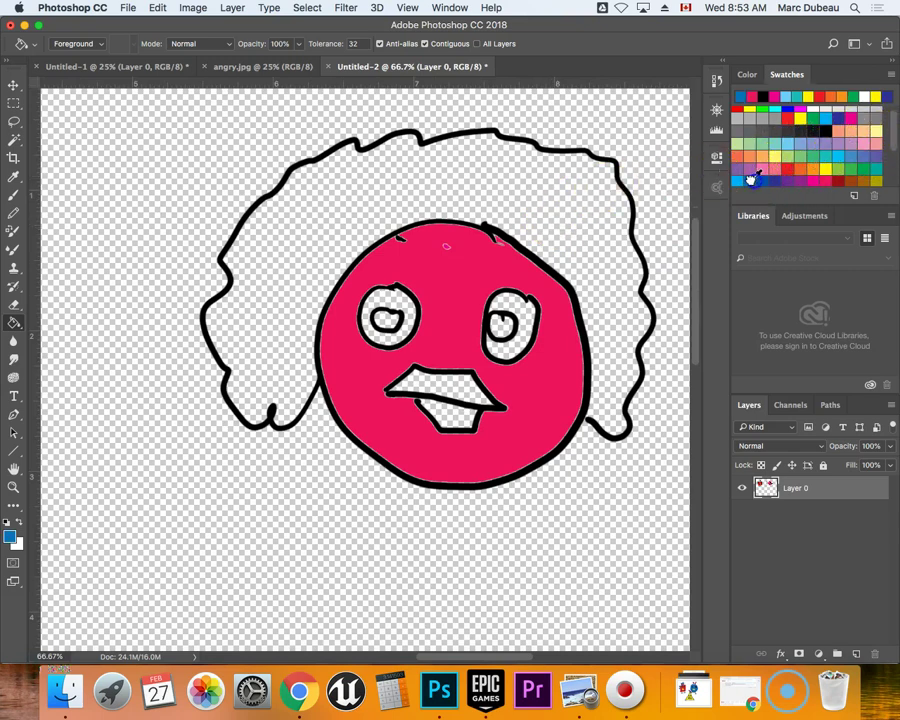
{"action": "left_click", "coordinate": [560, 192]}
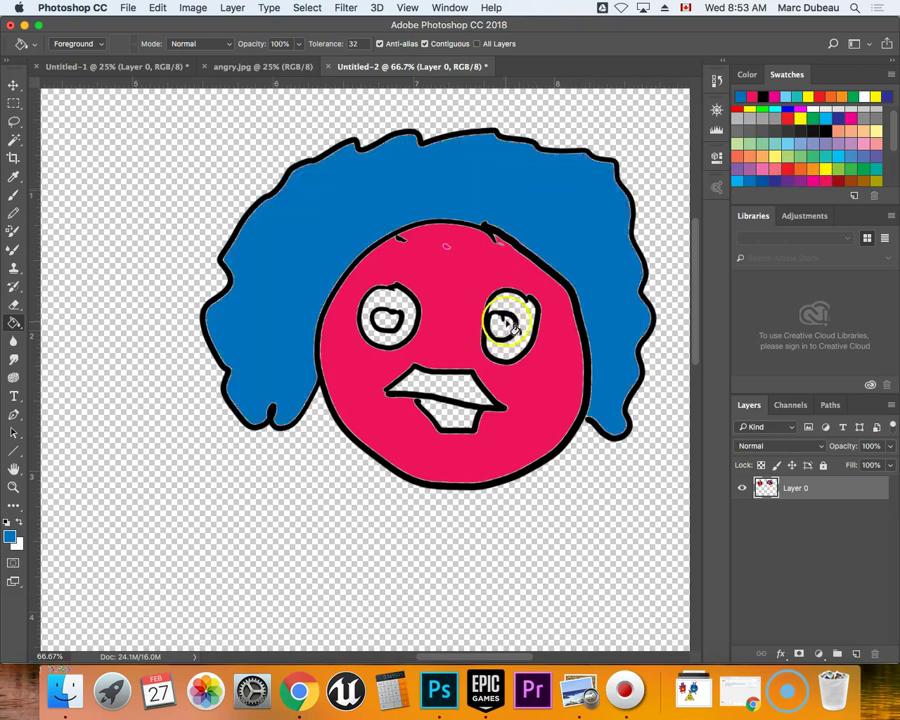
{"action": "left_click", "coordinate": [748, 128]}
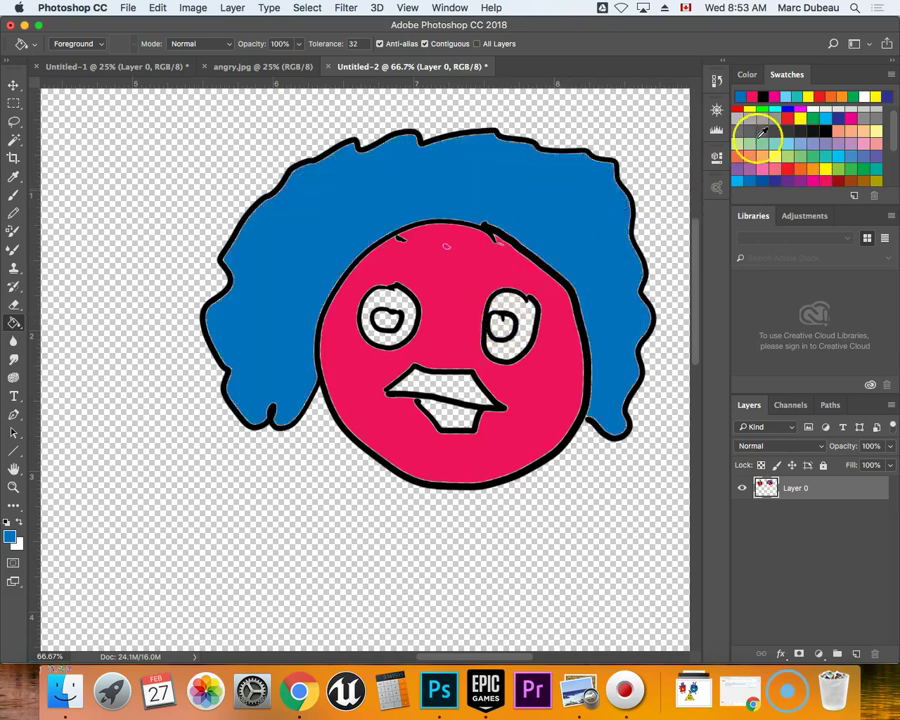
{"action": "left_click", "coordinate": [503, 342]}
{"action": "left_click", "coordinate": [382, 320]}
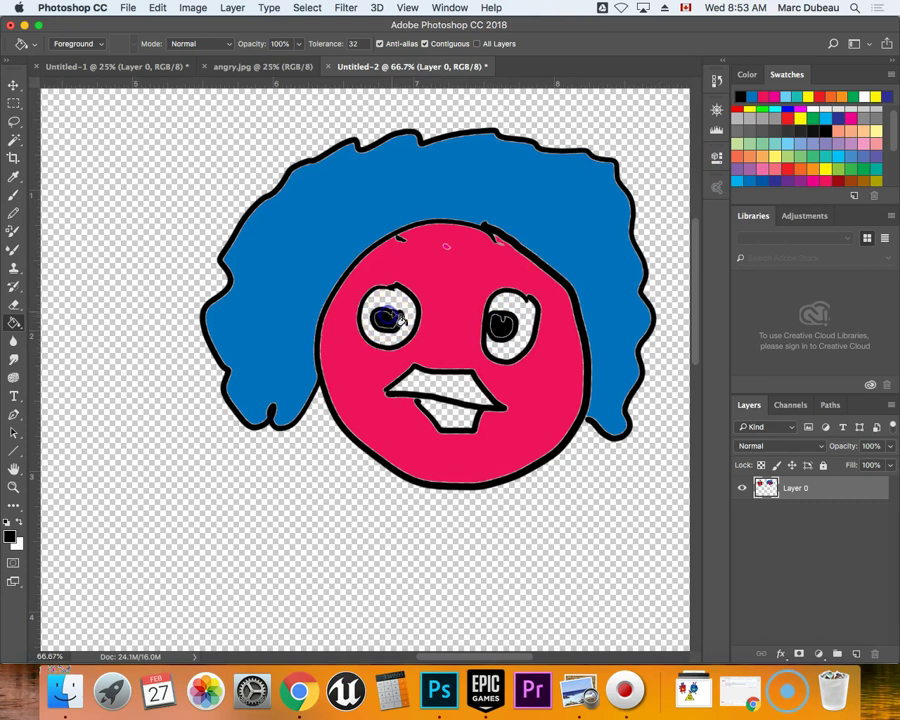
Step: Fill the eye whites white and the upper and lower beak yellow
{"action": "left_click", "coordinate": [818, 103]}
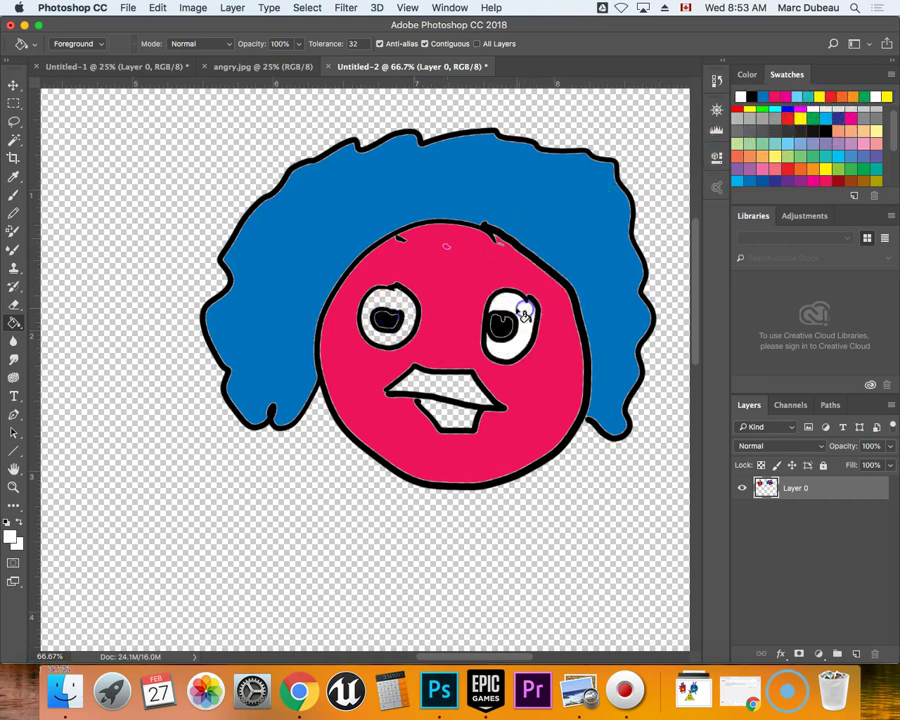
{"action": "left_click", "coordinate": [397, 327]}
{"action": "left_click", "coordinate": [703, 180]}
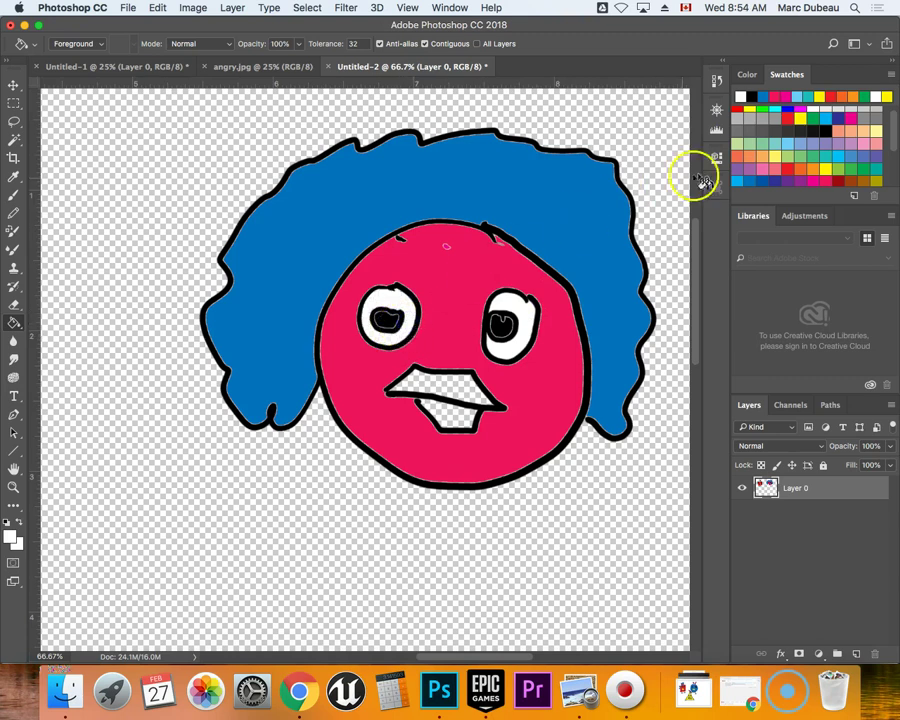
{"action": "left_click", "coordinate": [830, 175]}
{"action": "left_click", "coordinate": [527, 268]}
{"action": "left_click", "coordinate": [455, 373]}
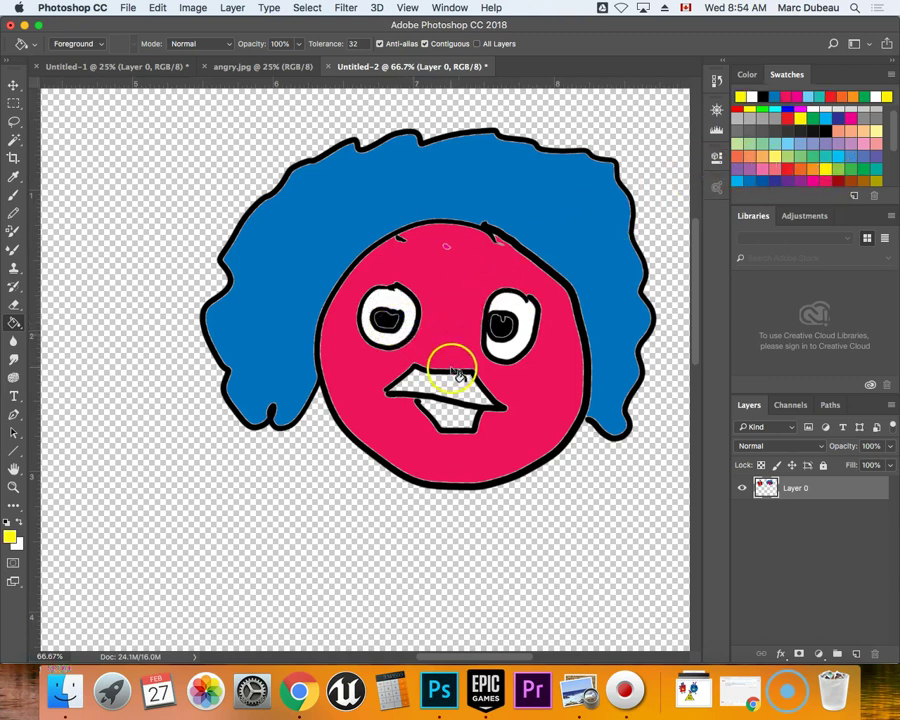
{"action": "left_click", "coordinate": [458, 390]}
{"action": "left_click", "coordinate": [460, 418]}
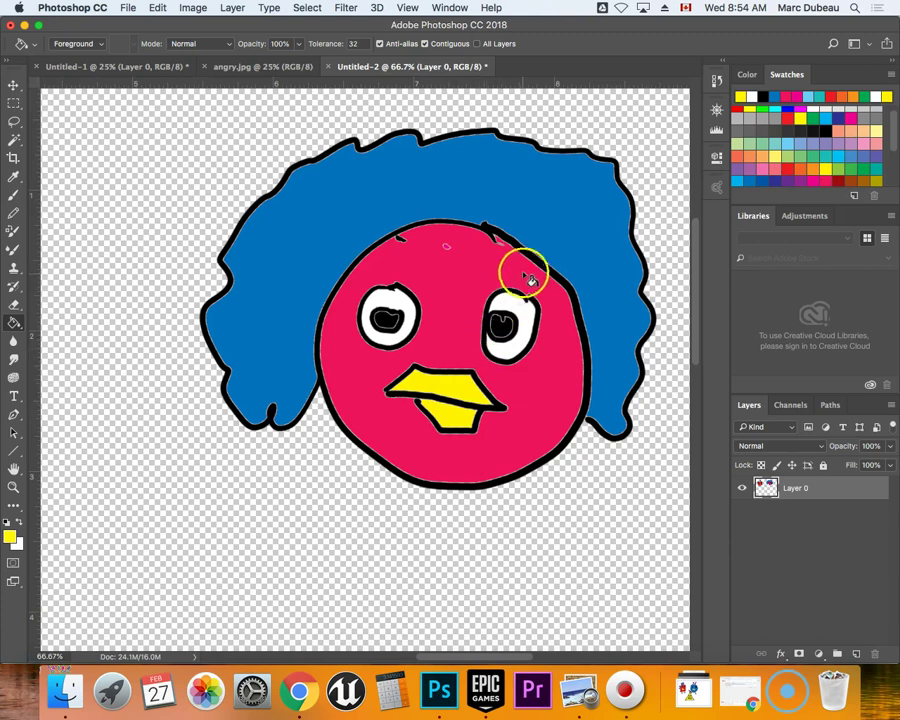
{"action": "left_click", "coordinate": [519, 243]}
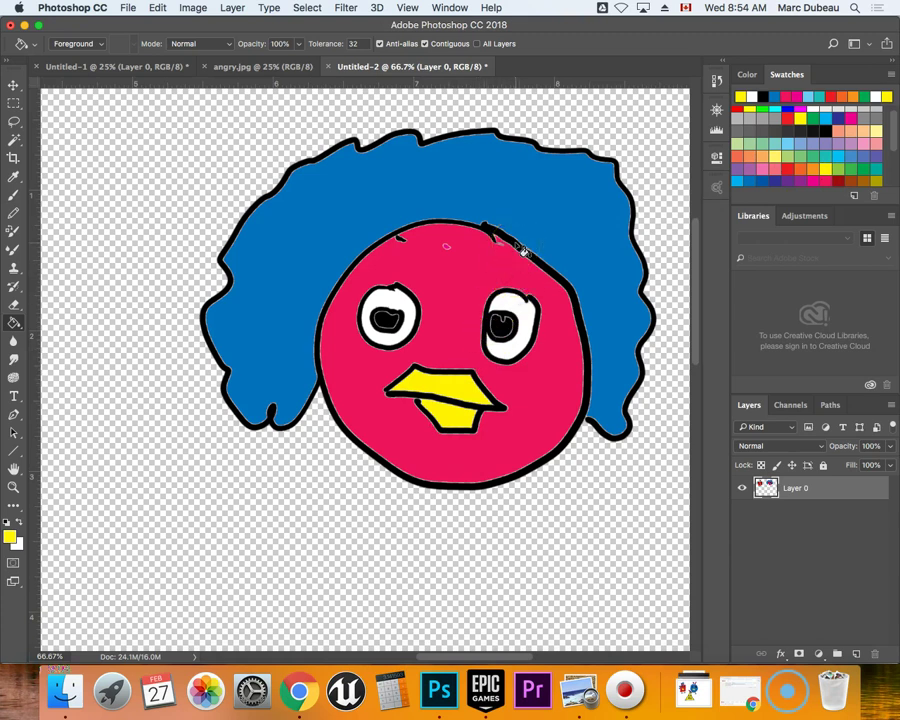